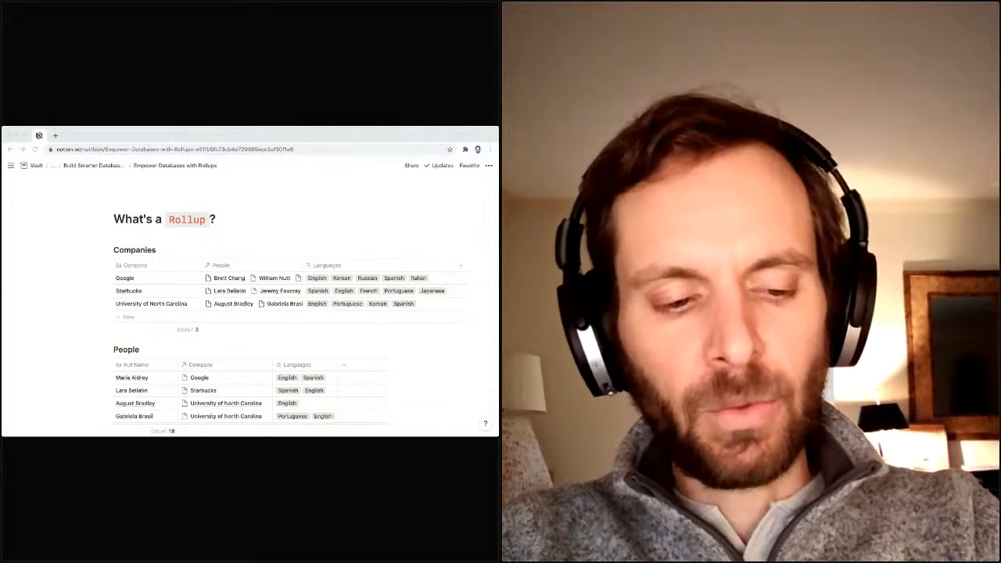
left_click(171, 350)
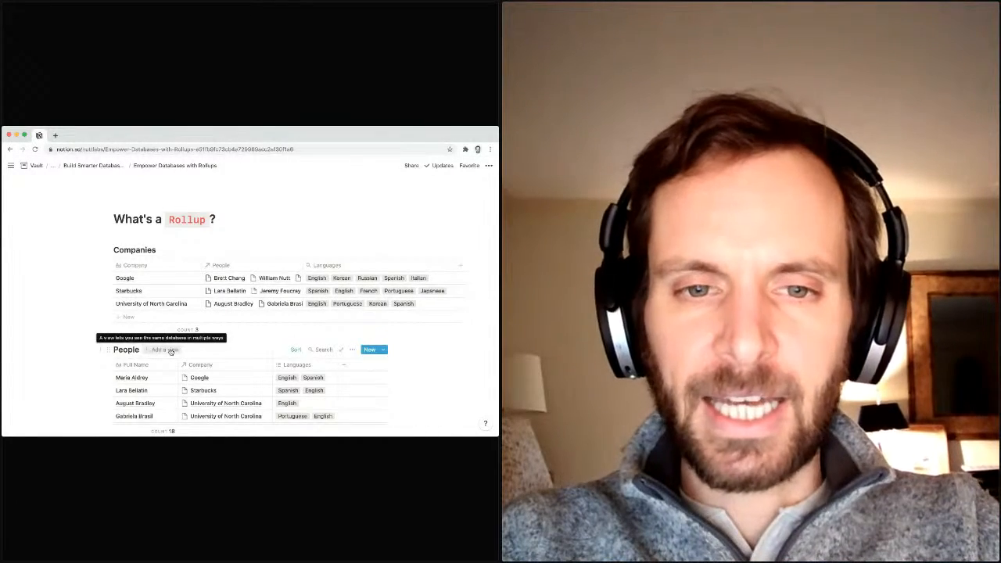
scroll(171, 349, "up", 4)
scroll(170, 349, "up", 2)
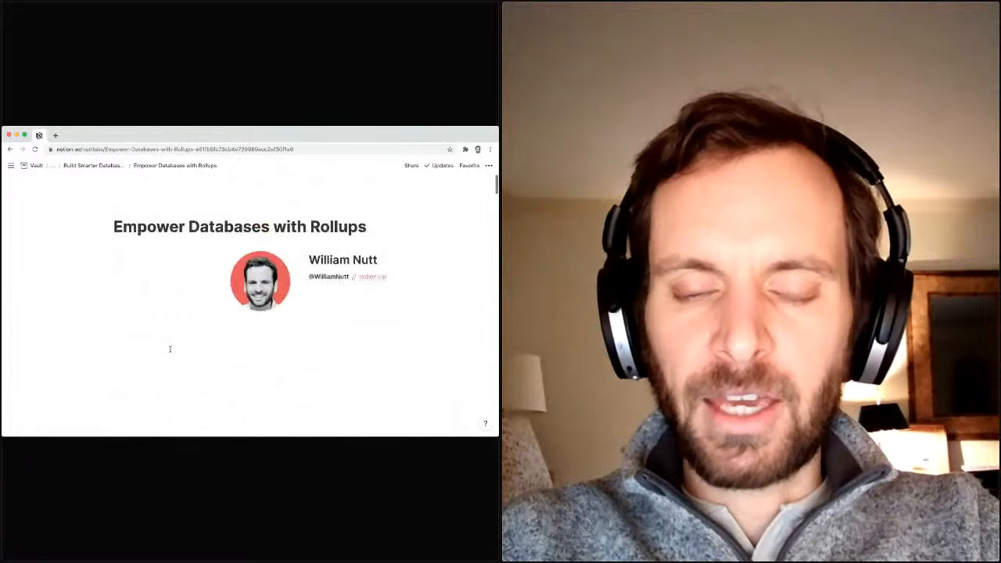
key("super+Tab")
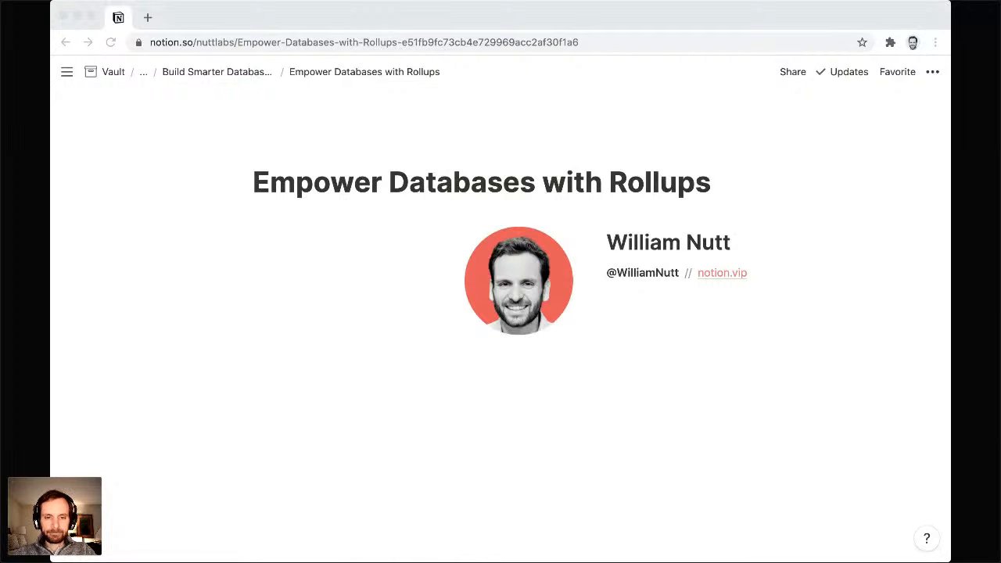
Step: Examine the relation, property and calculation settings of Google's Languages rollup in the Companies table under "What's a Rollup?"
left_click(132, 179)
scroll(264, 251, "down", 5)
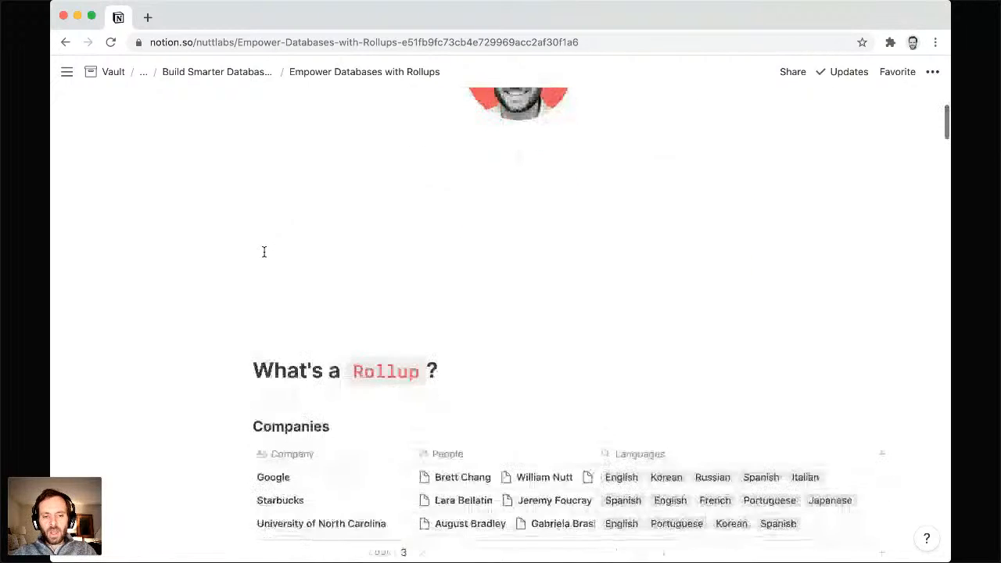
scroll(263, 251, "down", 4)
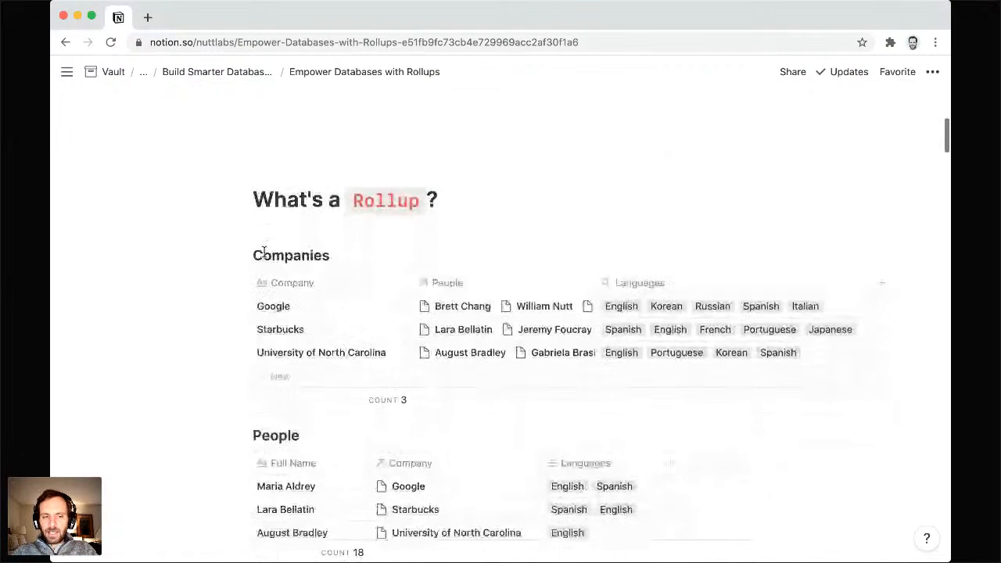
scroll(263, 251, "down", 1)
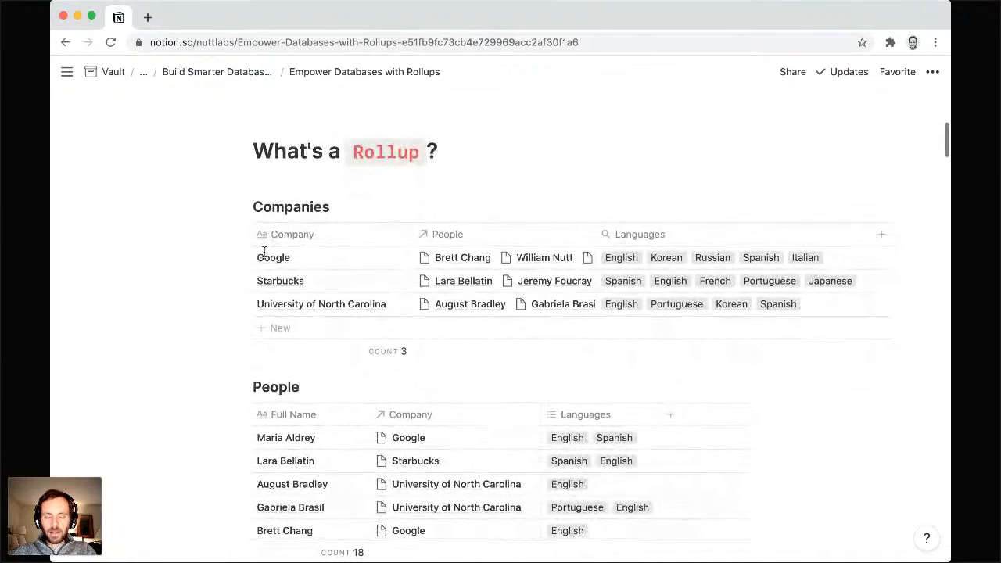
scroll(264, 251, "down", 1)
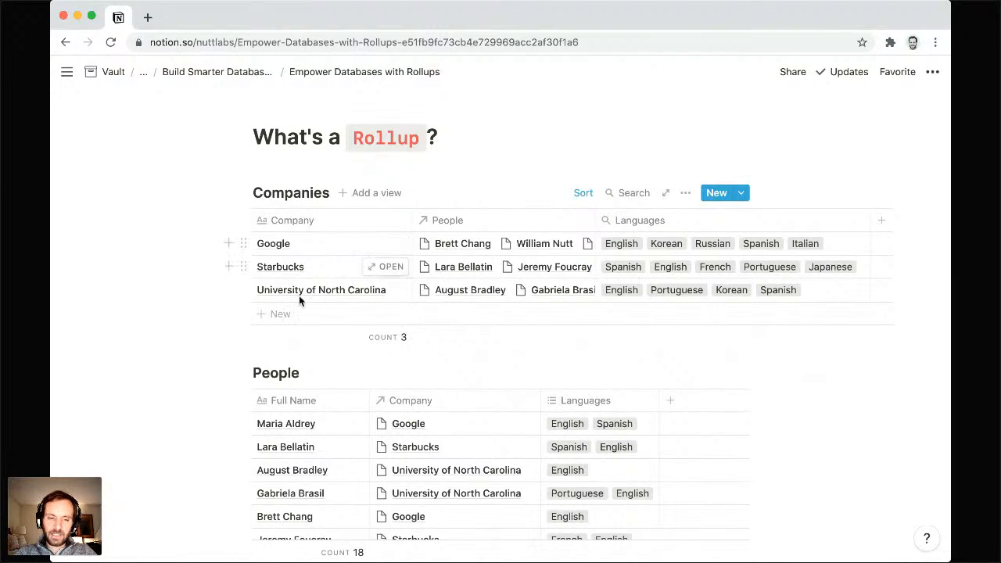
scroll(293, 415, "down", 2)
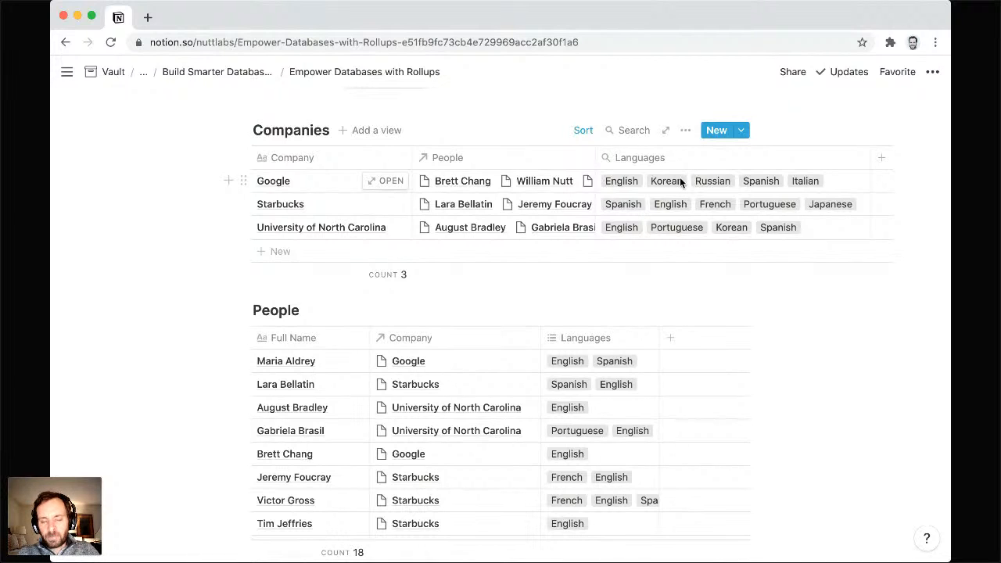
left_click(680, 177)
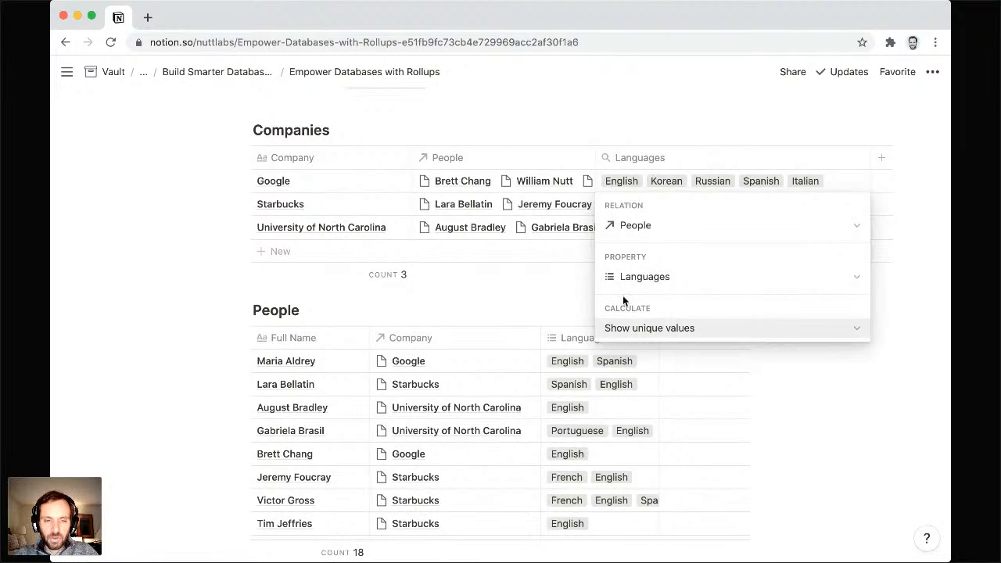
left_click(191, 215)
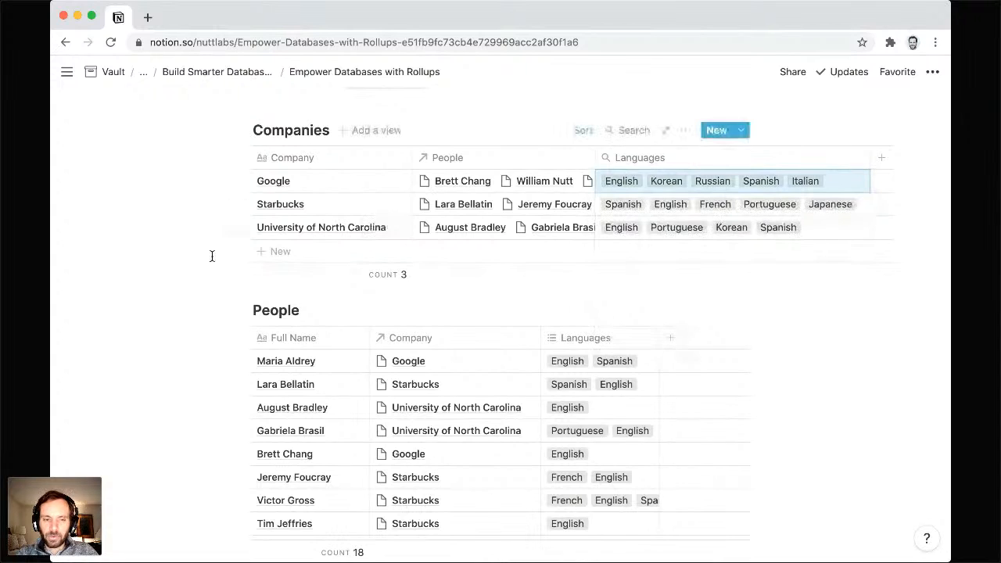
Step: Inspect the Category rollup's configuration on the first row of the People table under "Automatically categorize people."
scroll(211, 256, "down", 1)
scroll(211, 256, "down", 5)
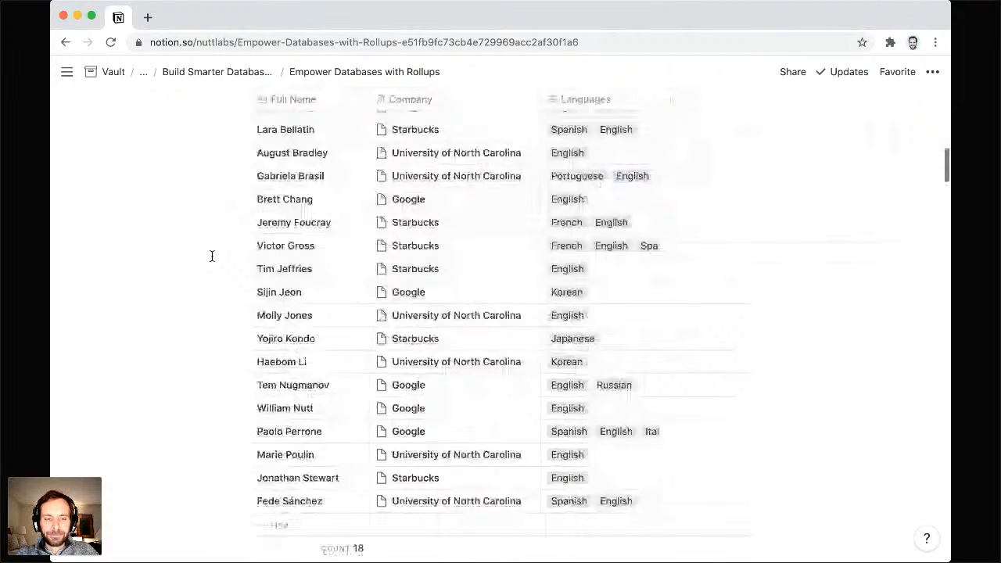
scroll(211, 256, "down", 10)
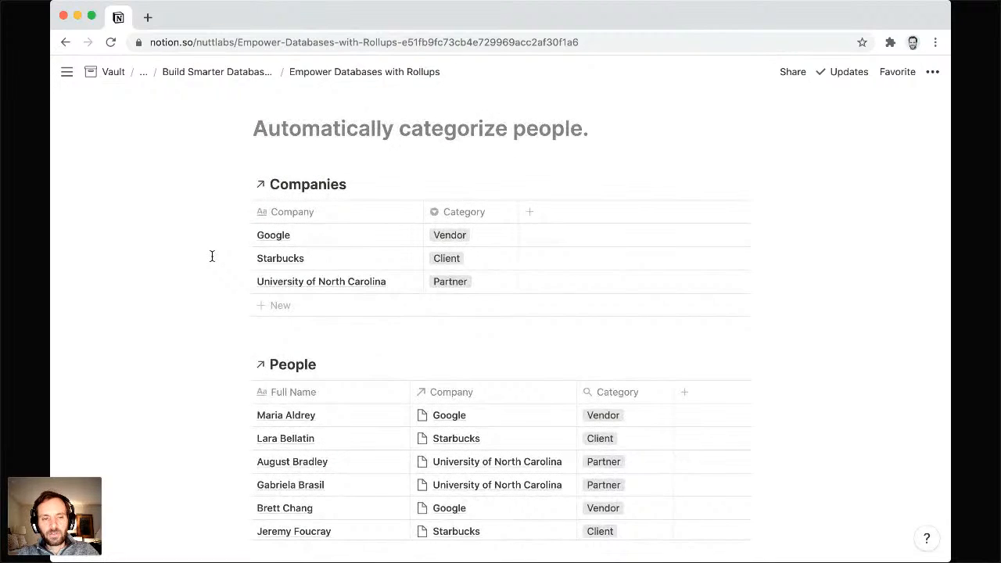
scroll(211, 256, "down", 2)
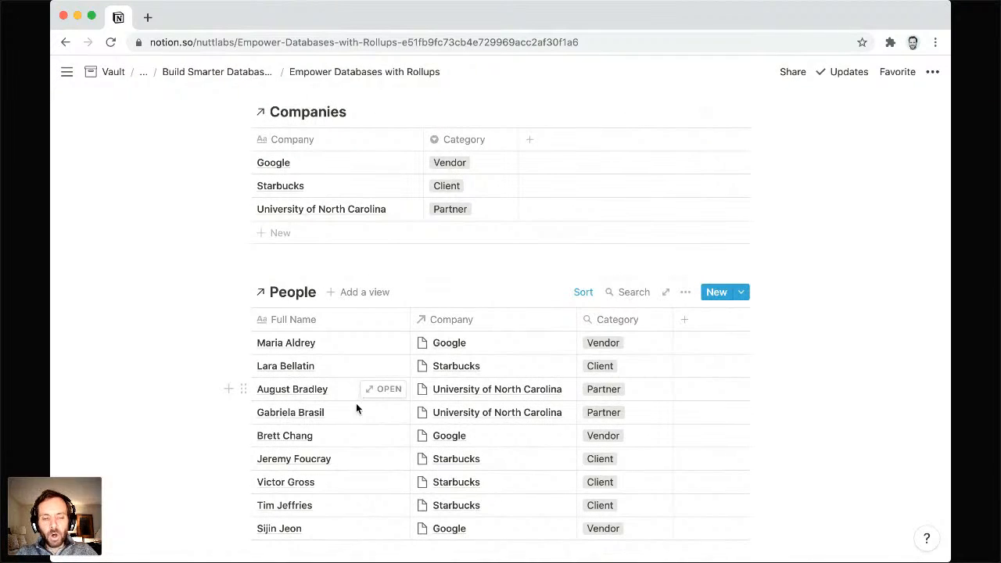
scroll(355, 436, "down", 1)
scroll(356, 439, "up", 1)
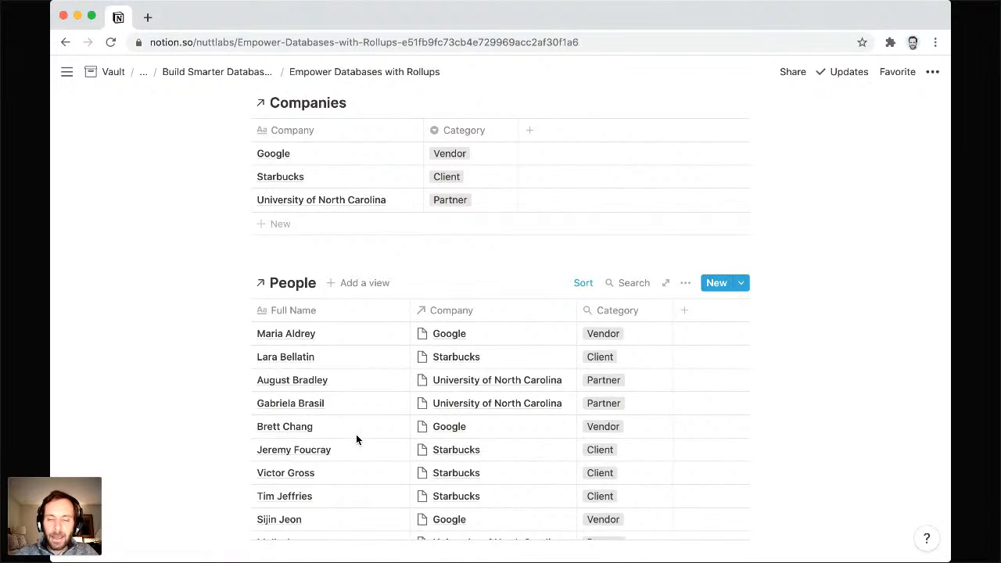
left_click(624, 335)
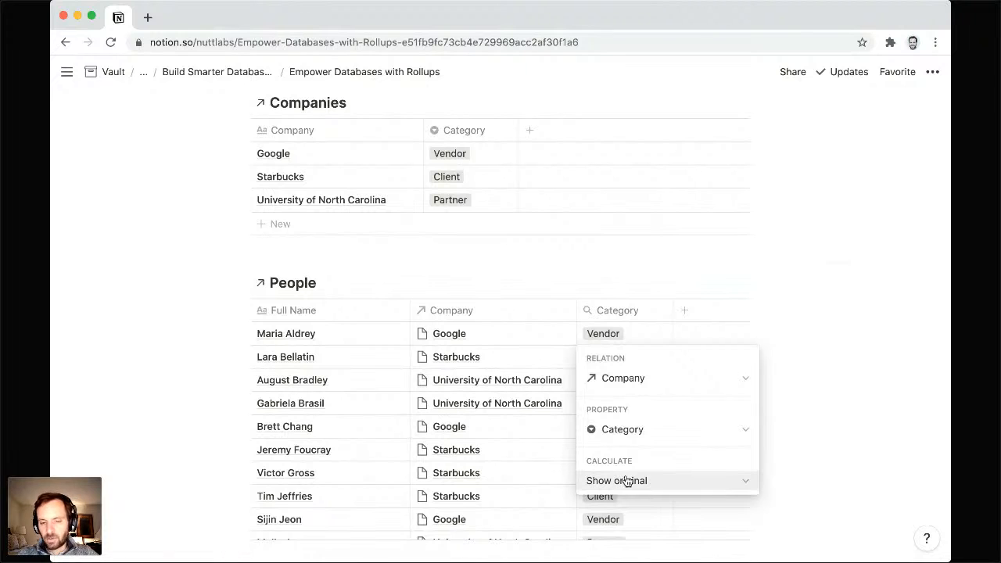
left_click(498, 272)
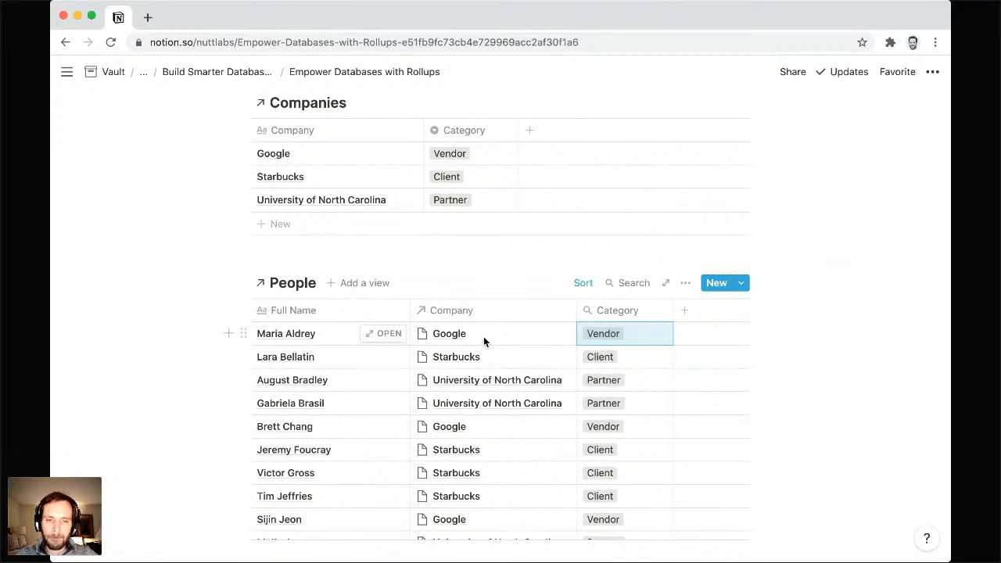
Step: Review how Google's Avg. Age rollup is configured in the Companies table under "Calculate average age."
scroll(483, 338, "down", 3)
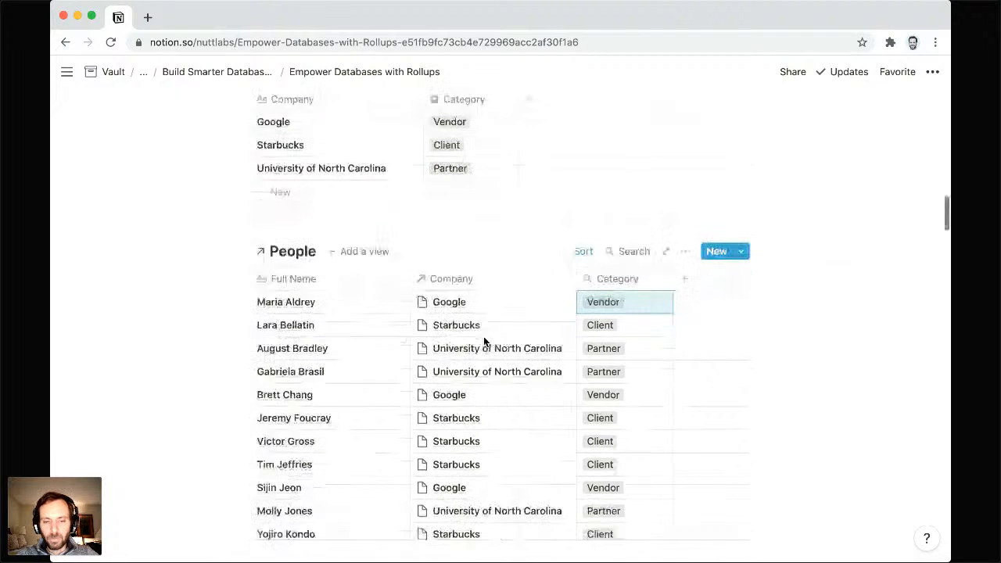
scroll(483, 338, "down", 6)
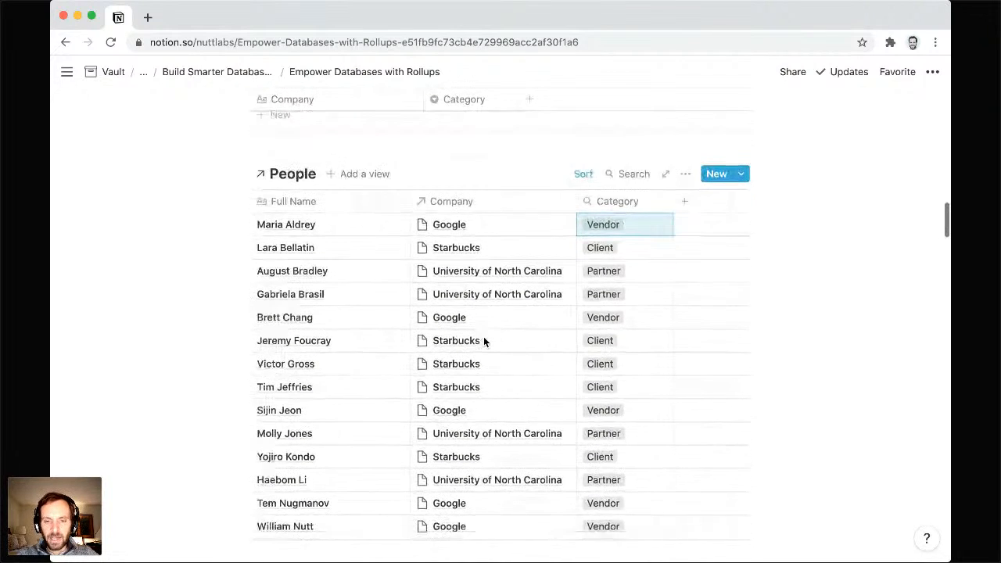
scroll(484, 342, "down", 4)
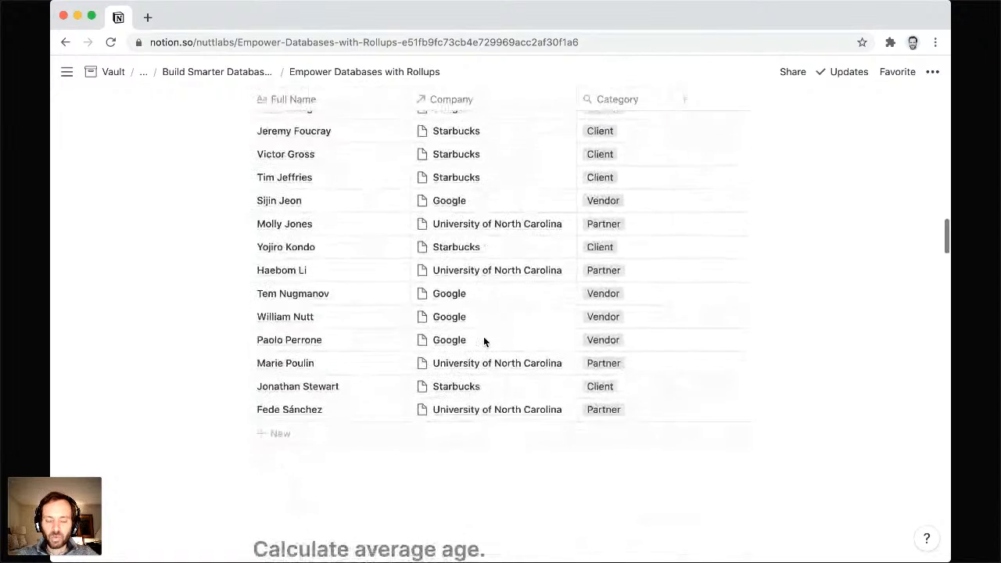
scroll(484, 342, "down", 10)
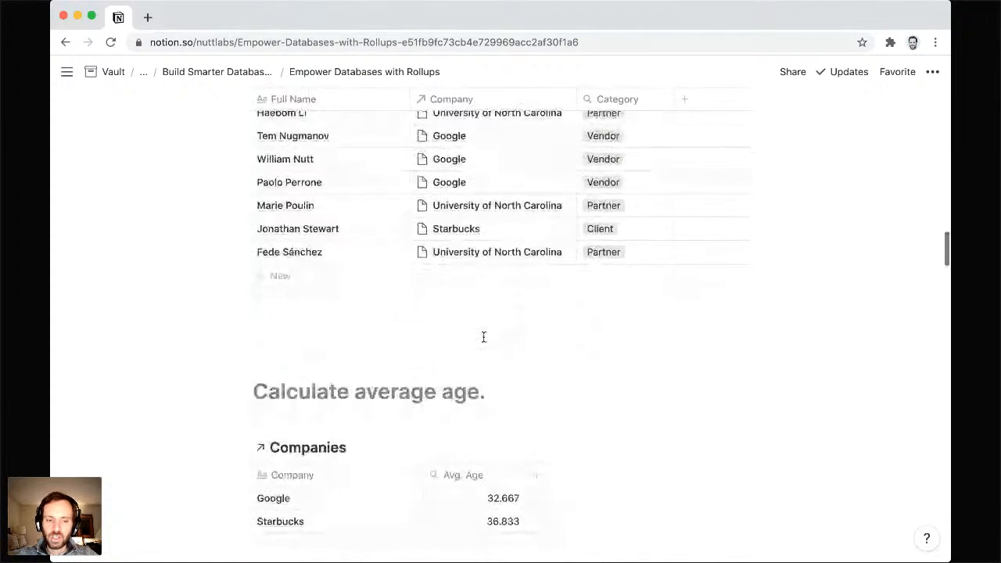
scroll(483, 341, "down", 3)
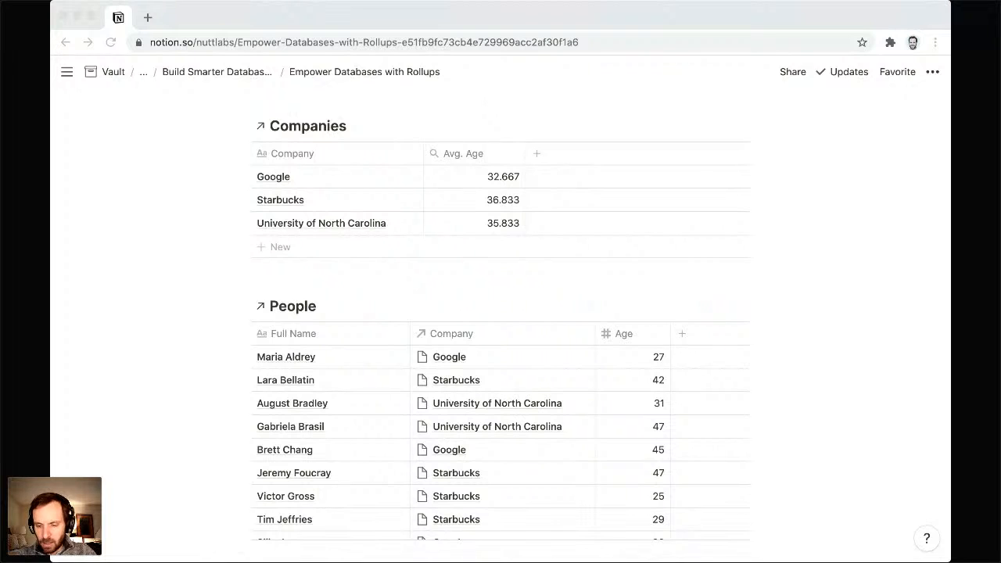
key("super+Tab")
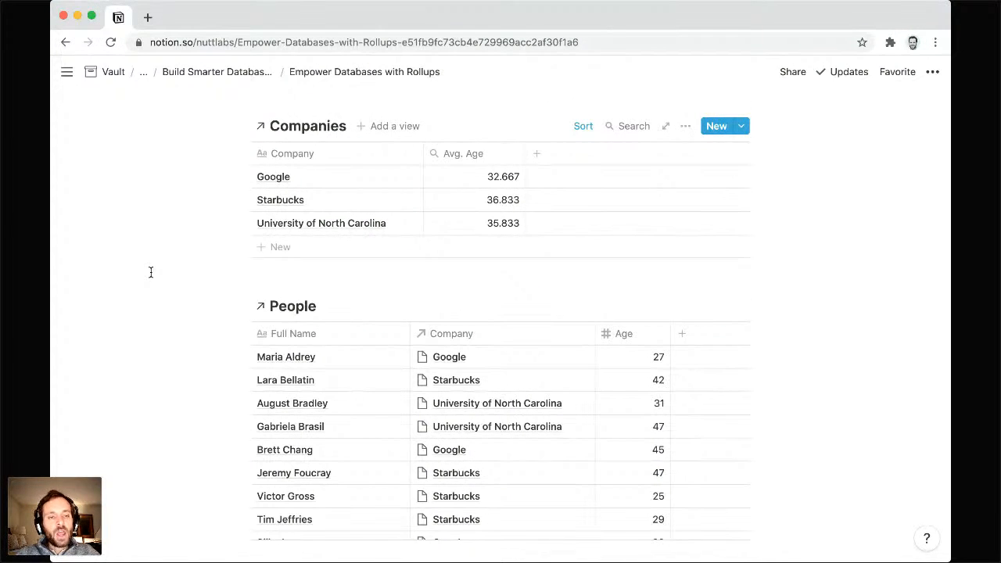
scroll(151, 272, "down", 1)
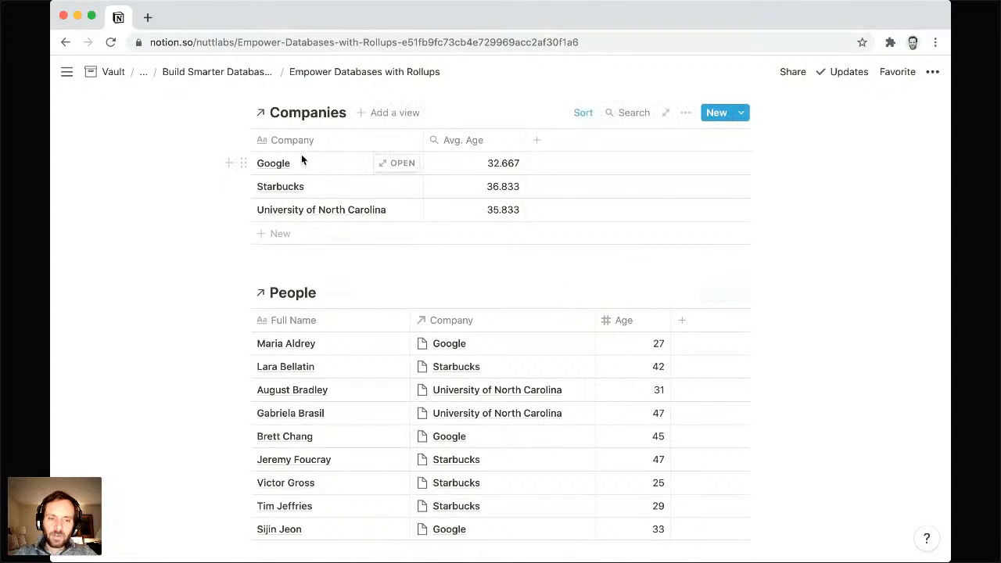
left_click(473, 165)
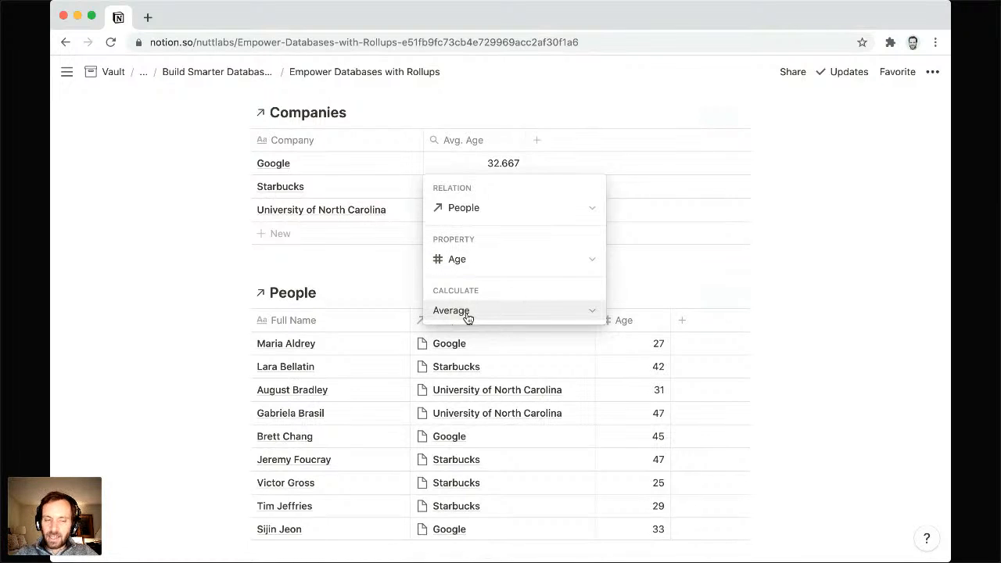
left_click(208, 253)
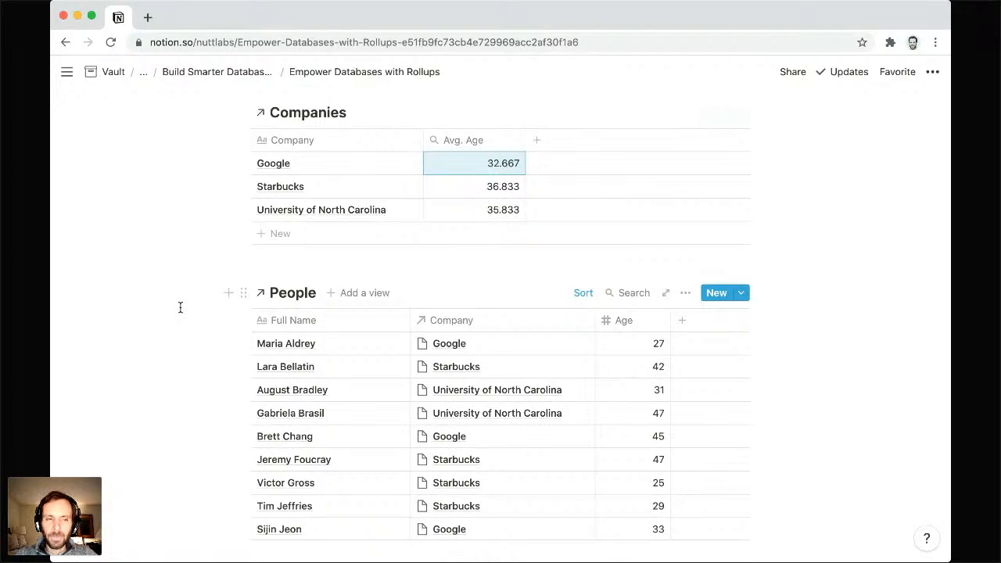
Step: Check the relation, property and calculation behind Google's Languages rollup in the Companies table under "Identify unique languages."
scroll(180, 307, "down", 5)
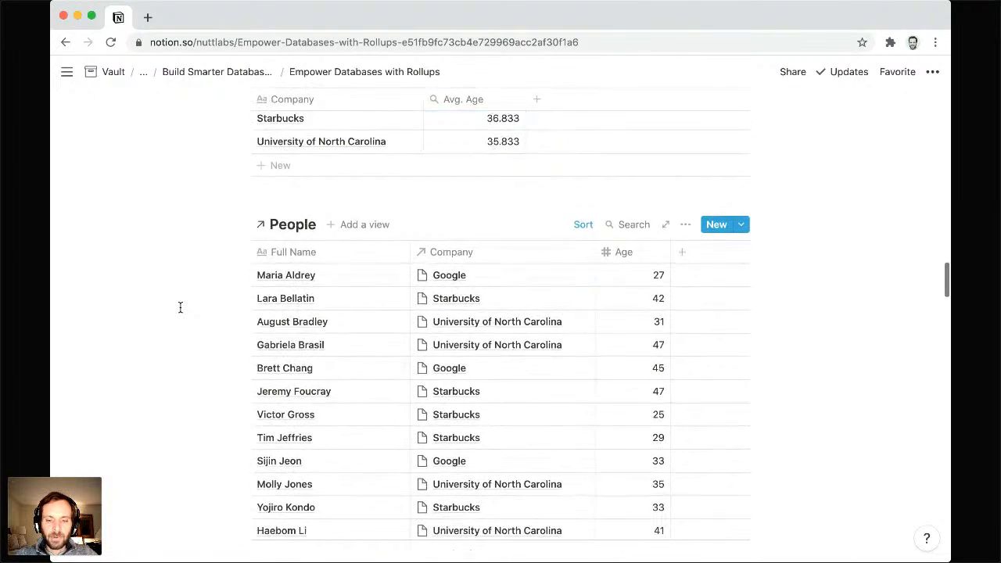
scroll(180, 307, "down", 9)
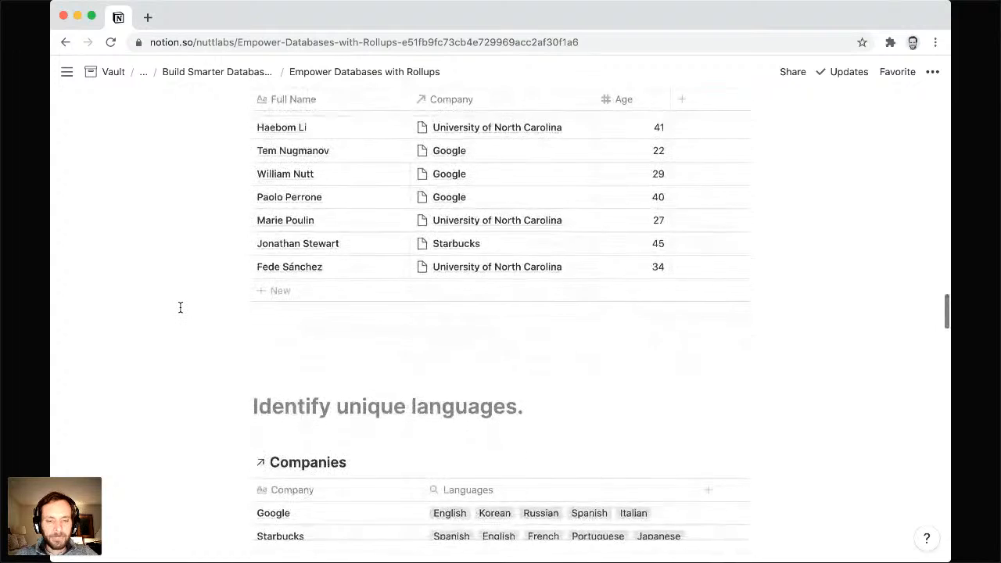
scroll(180, 308, "down", 5)
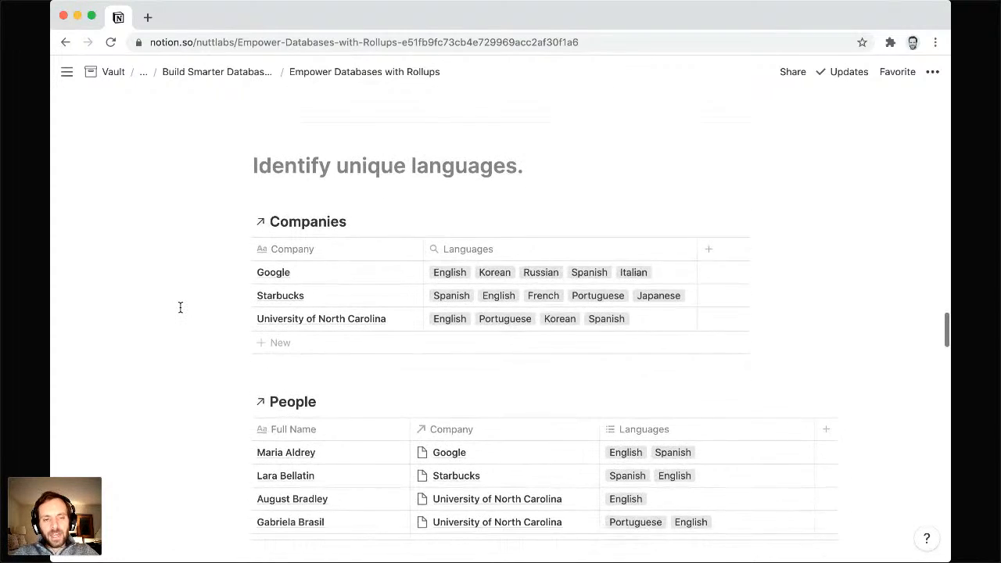
scroll(180, 307, "down", 2)
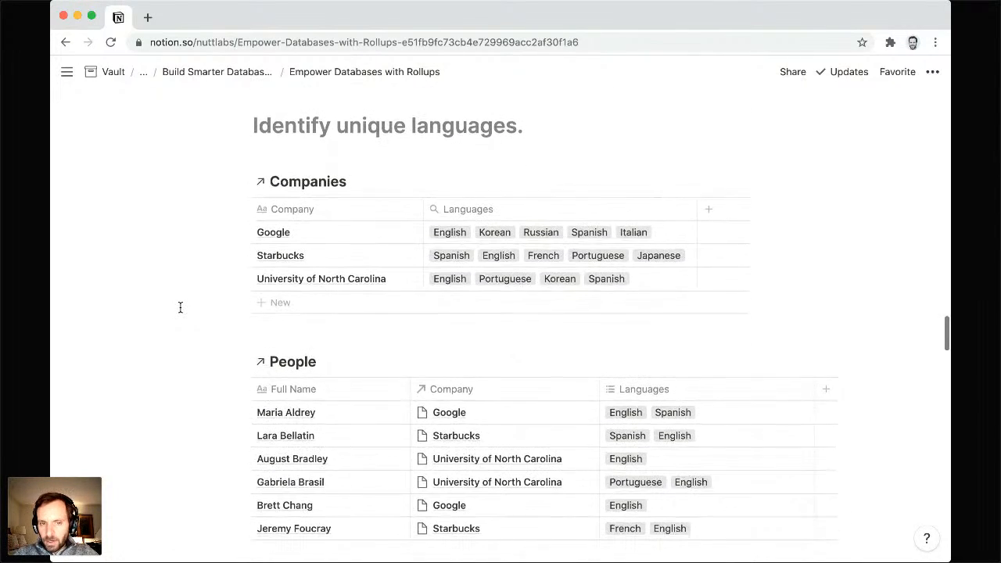
scroll(180, 307, "down", 1)
scroll(180, 307, "up", 2)
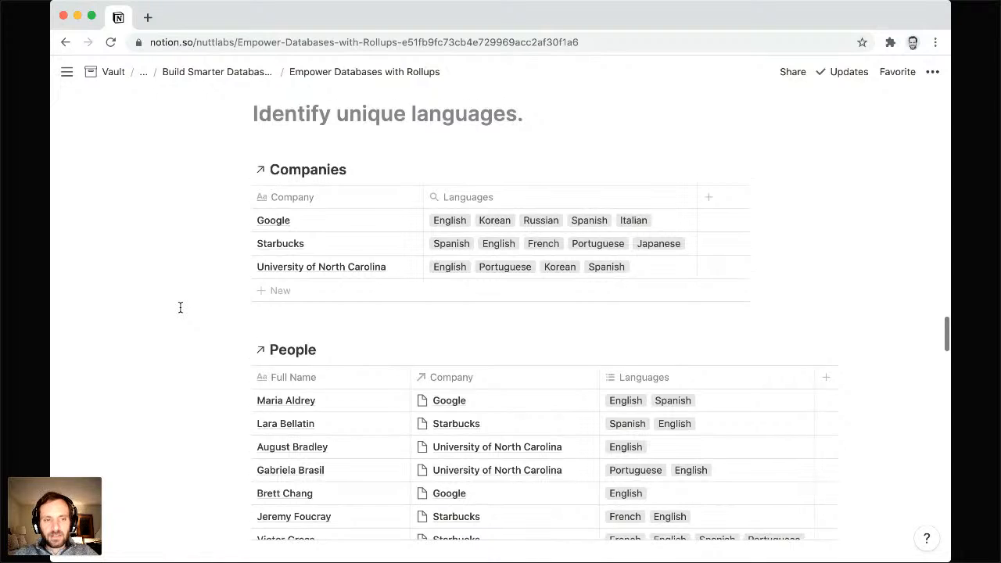
scroll(180, 307, "down", 2)
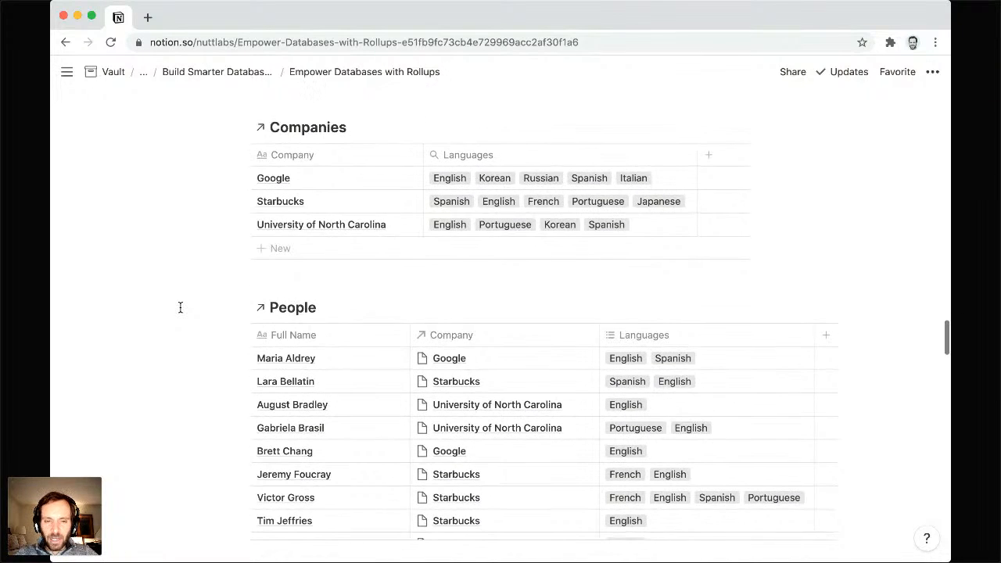
scroll(180, 308, "down", 1)
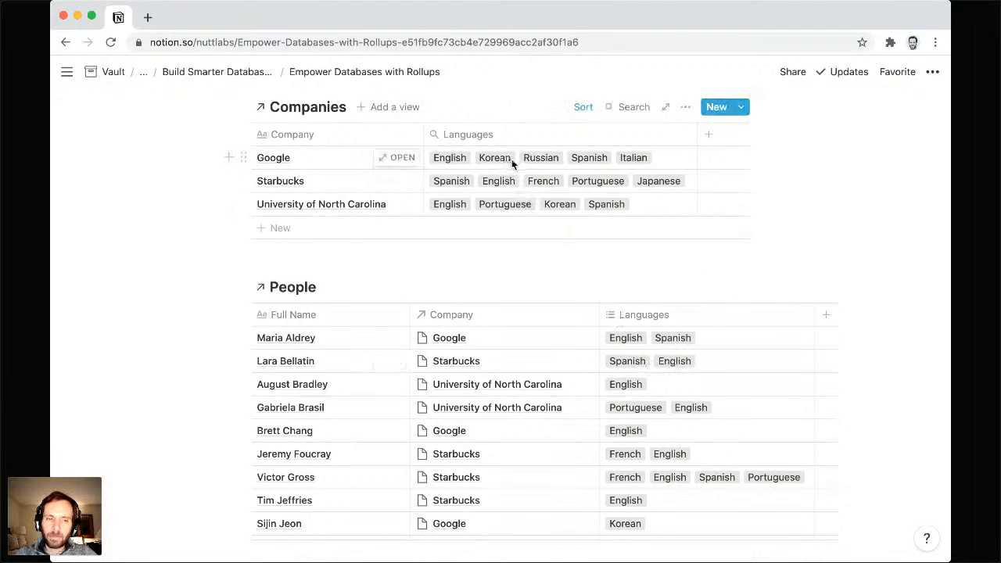
left_click(571, 161)
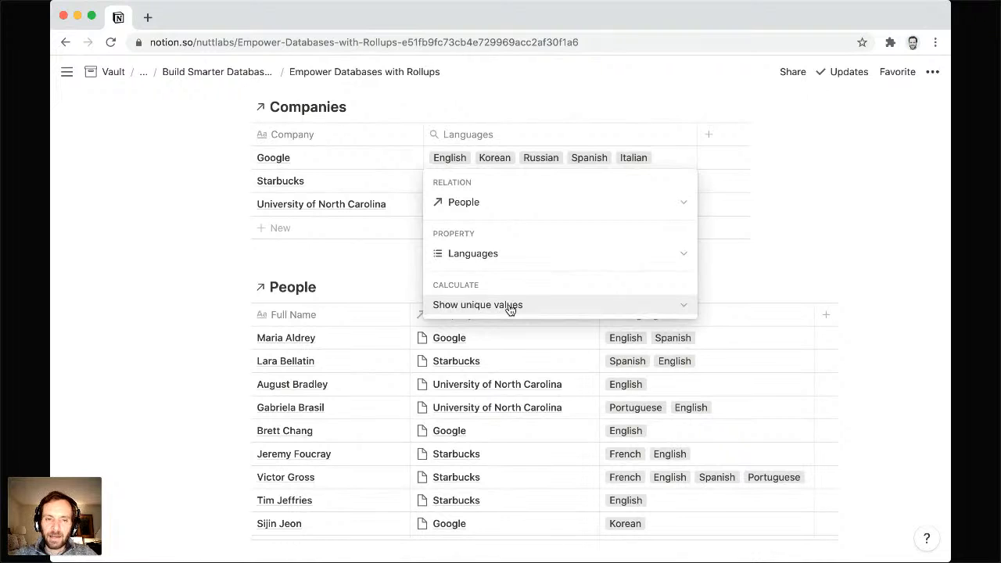
left_click(185, 183)
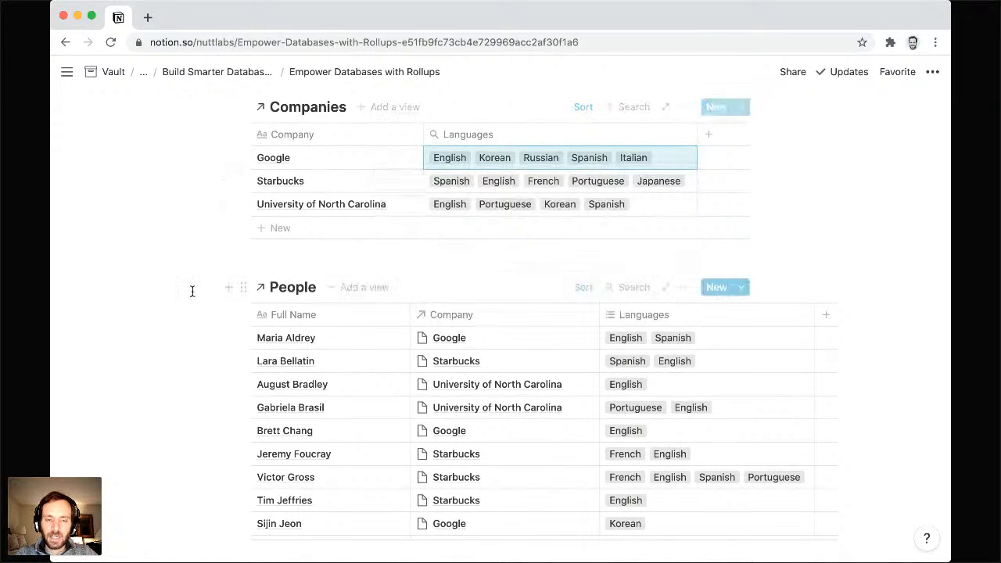
Step: Review the columns of the Expenses table under "Summarize expenses," from Expense and Date across to Month and Year
scroll(151, 278, "down", 3)
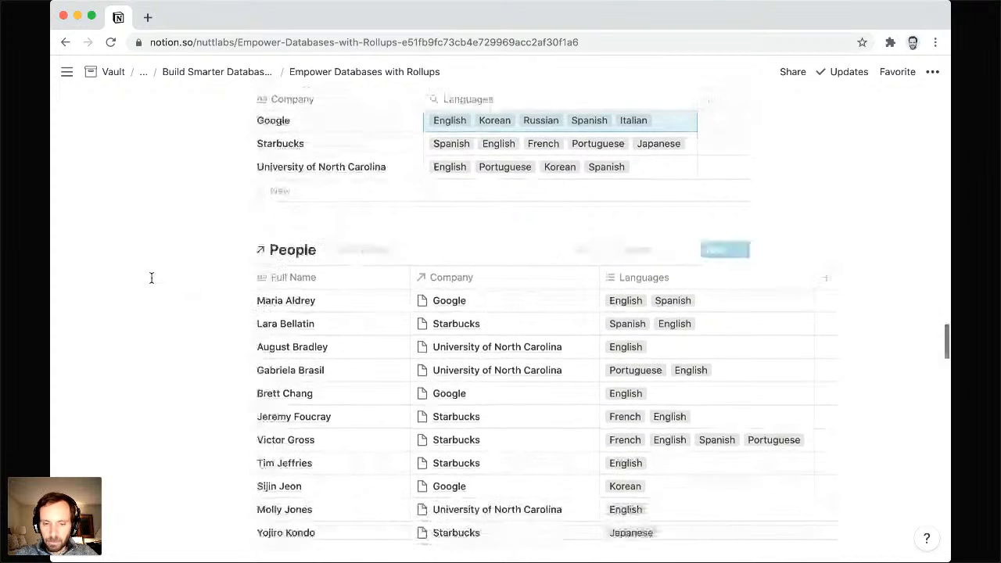
scroll(152, 278, "down", 10)
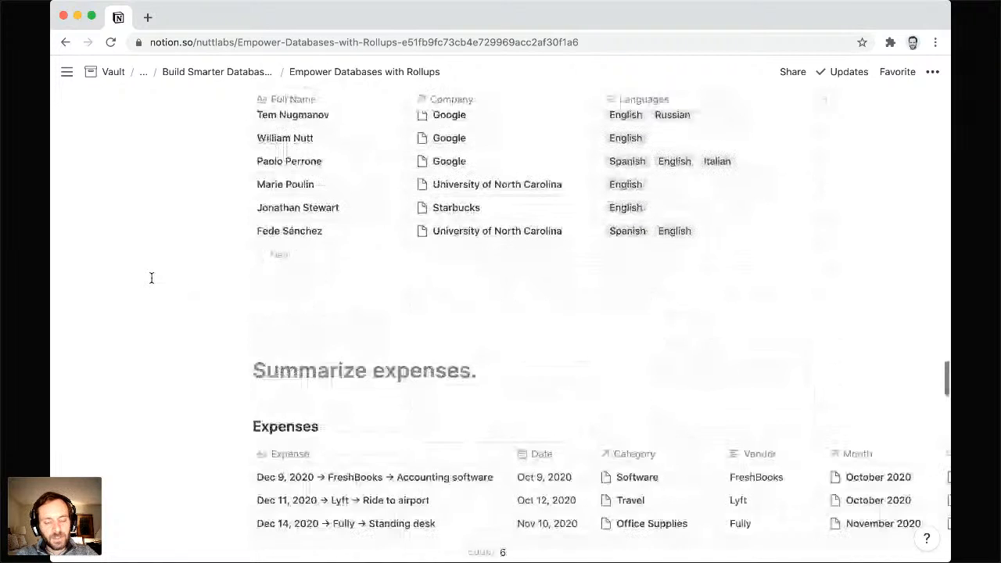
scroll(152, 278, "down", 6)
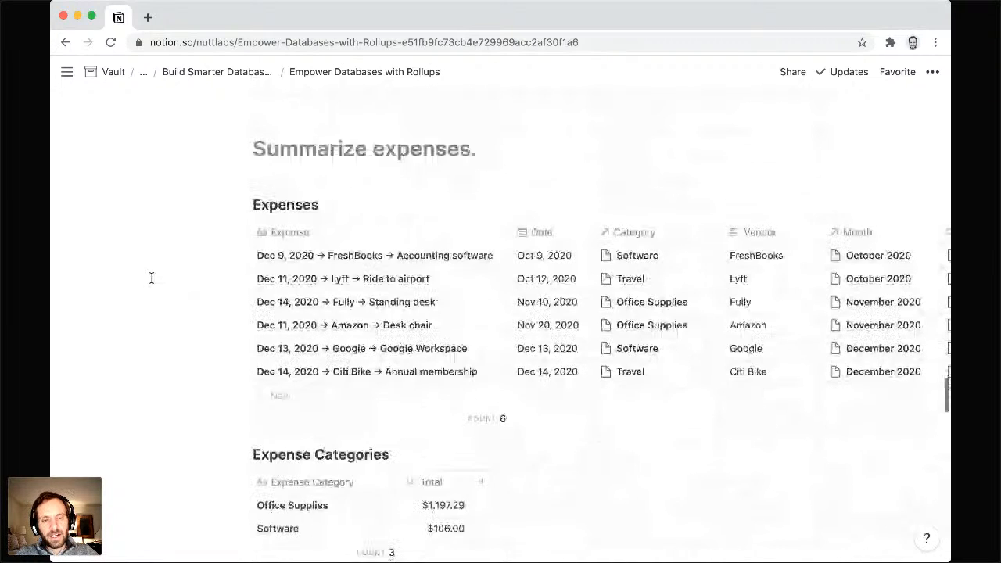
scroll(152, 278, "down", 2)
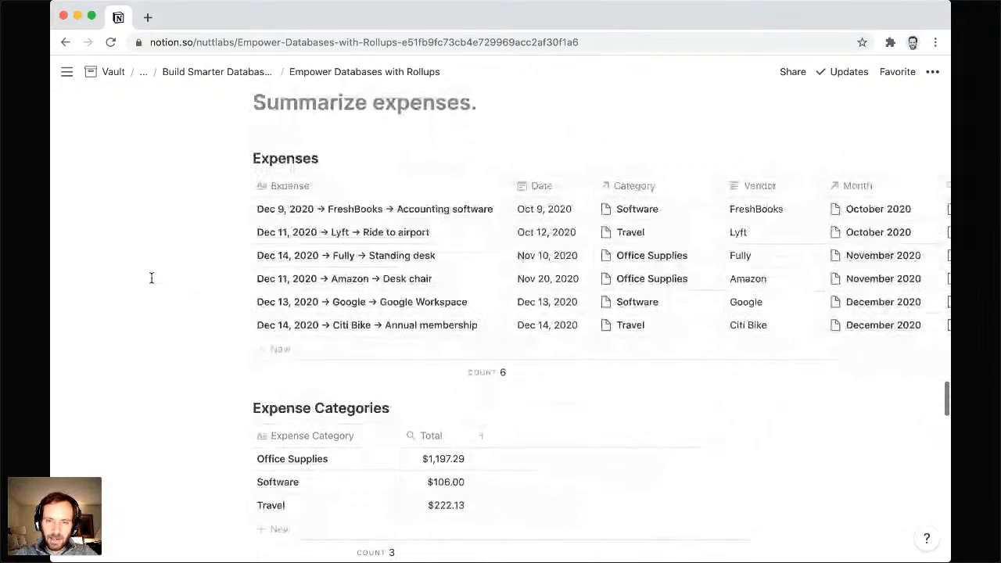
scroll(152, 279, "down", 2)
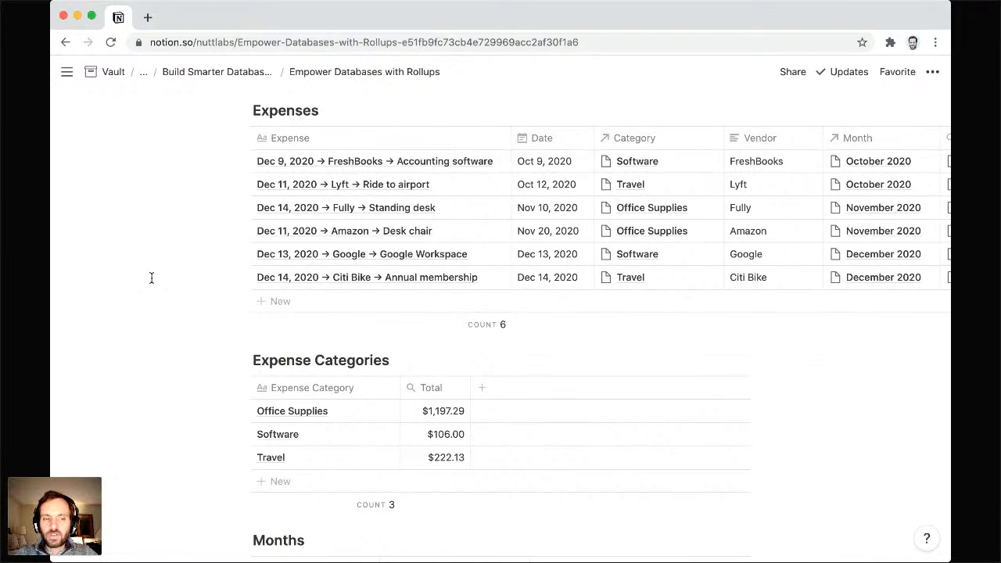
scroll(391, 232, "right", 2)
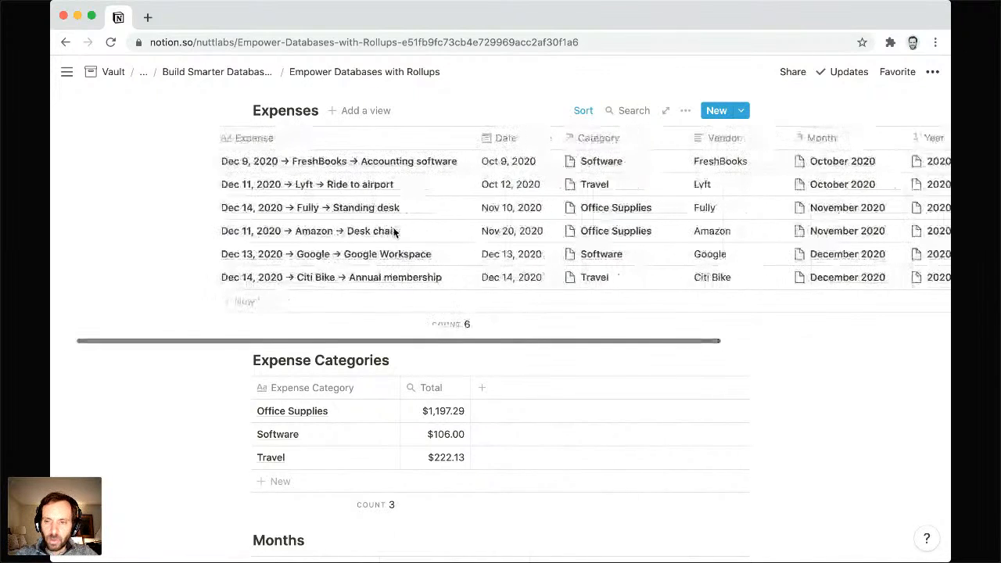
scroll(394, 232, "right", 1)
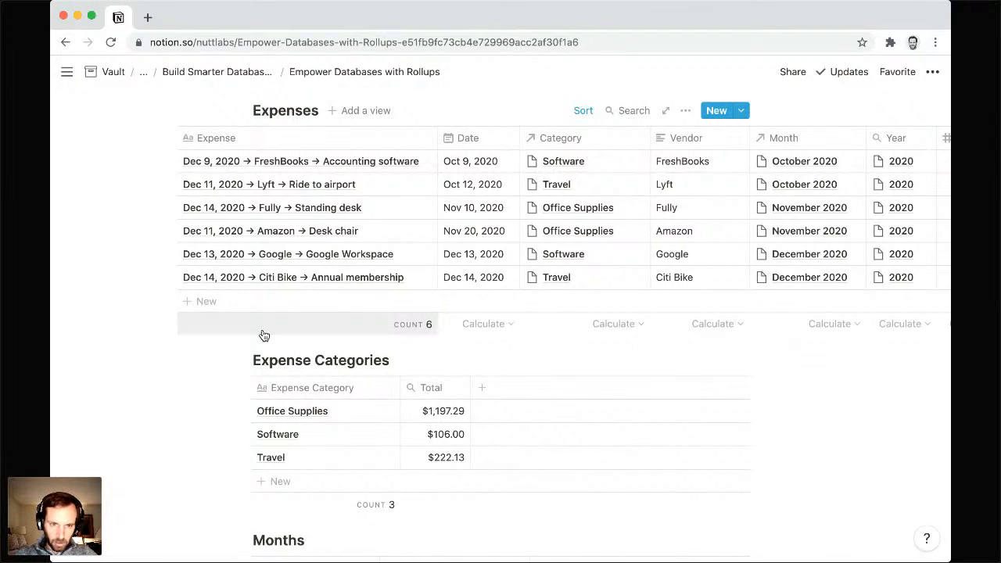
Step: Look over the Expense Categories, Months and Years tables that accompany the Expenses table
scroll(201, 411, "down", 1)
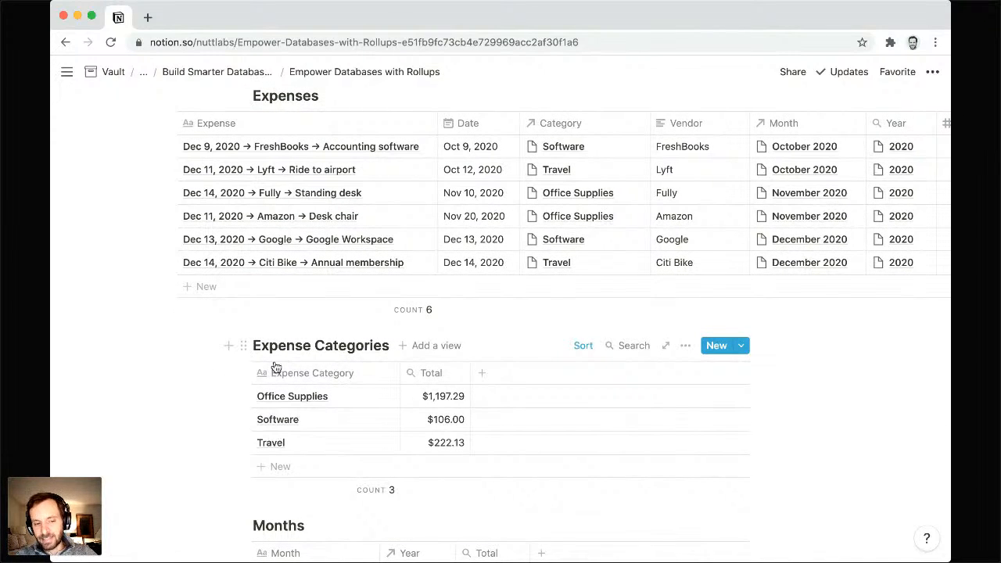
scroll(213, 429, "down", 1)
scroll(213, 431, "up", 1)
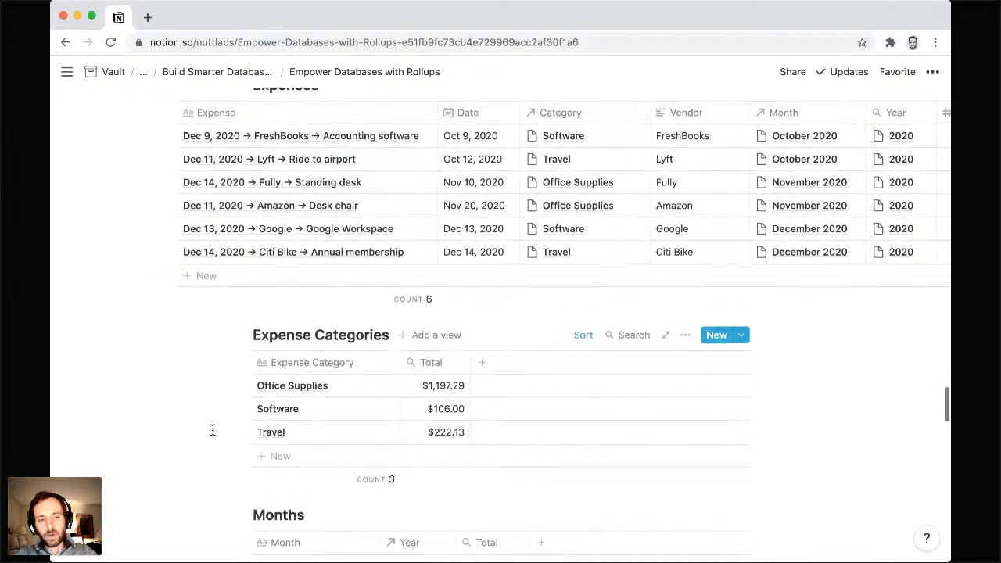
scroll(213, 430, "down", 3)
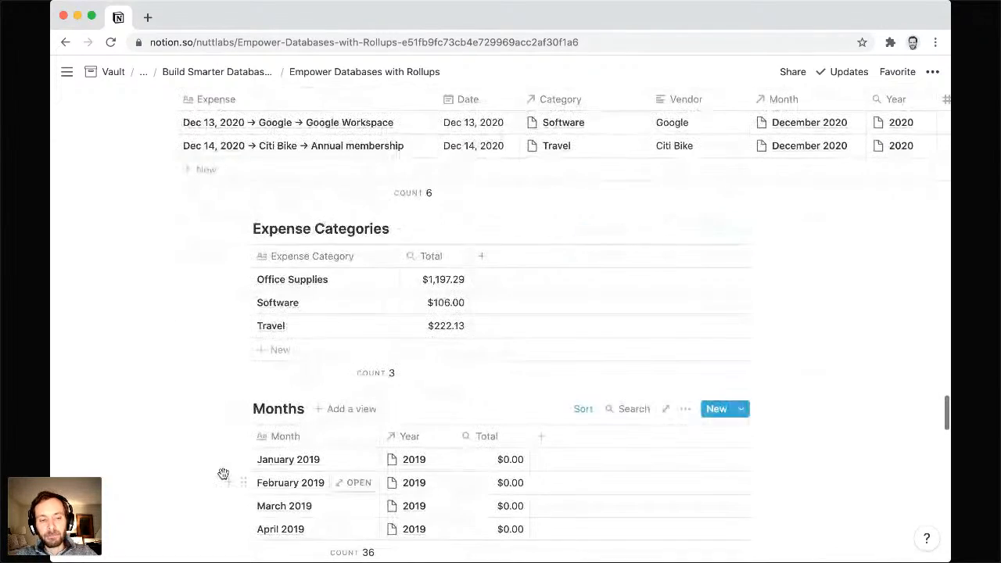
scroll(190, 434, "down", 12)
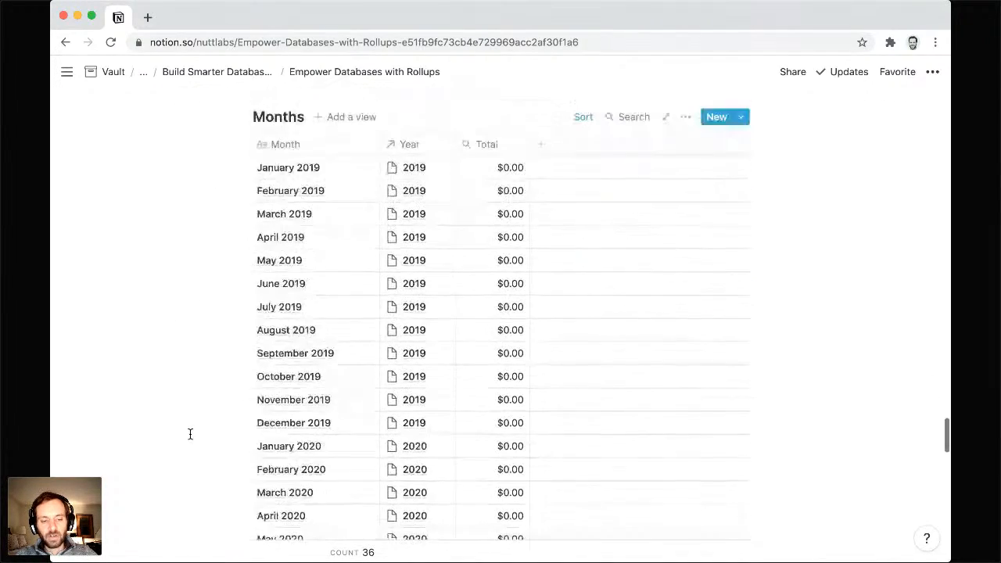
scroll(190, 434, "down", 12)
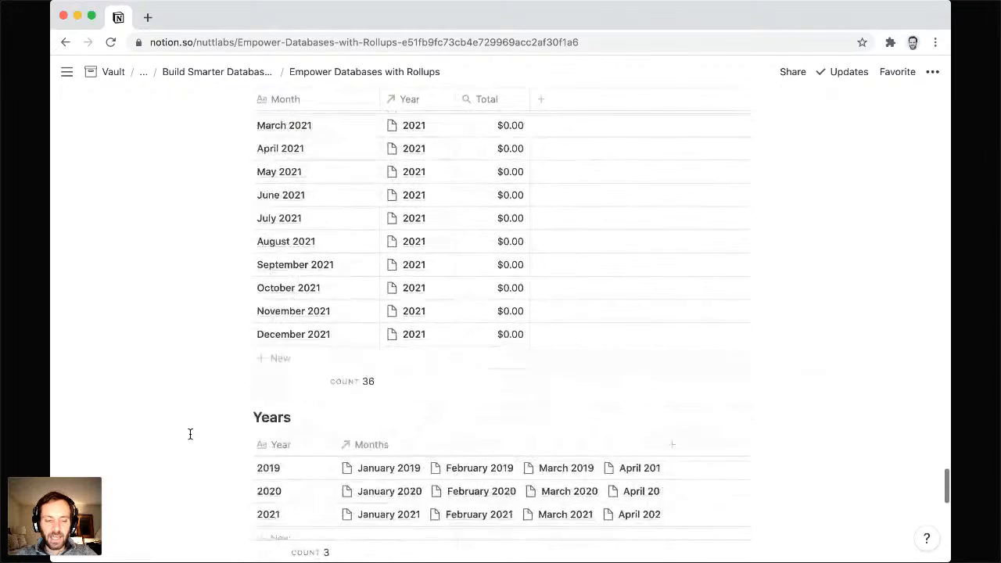
scroll(201, 331, "up", 3)
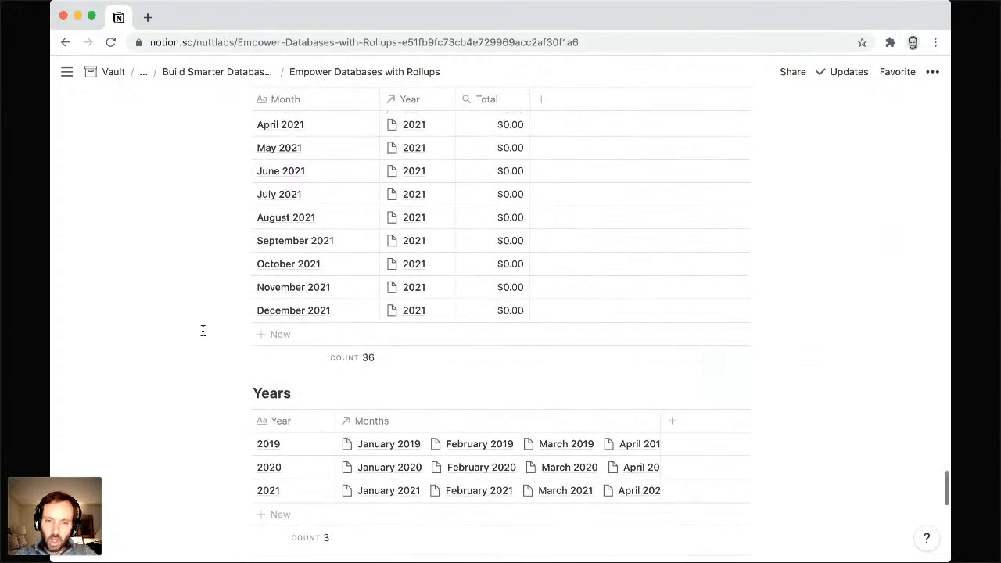
scroll(203, 331, "up", 12)
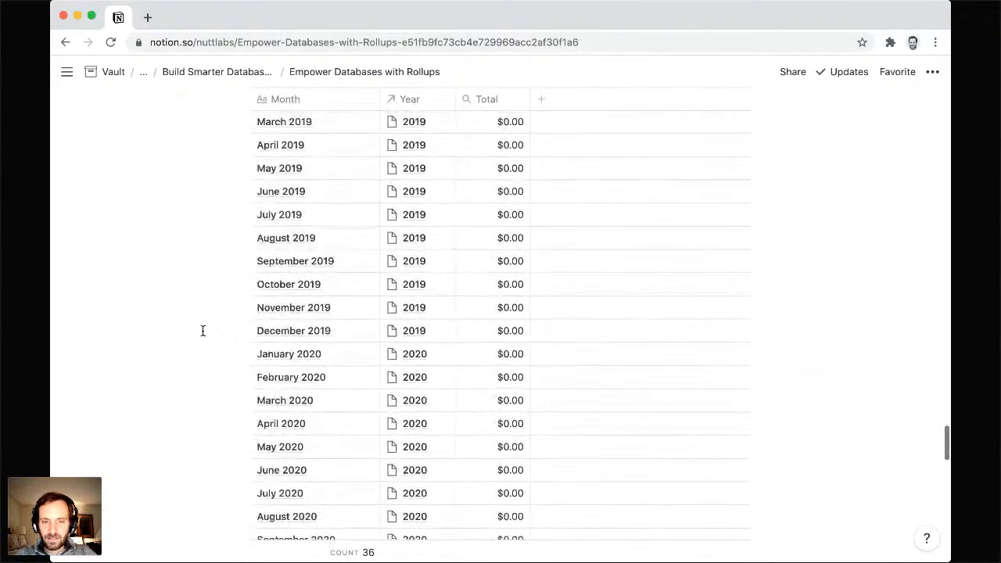
scroll(203, 331, "up", 7)
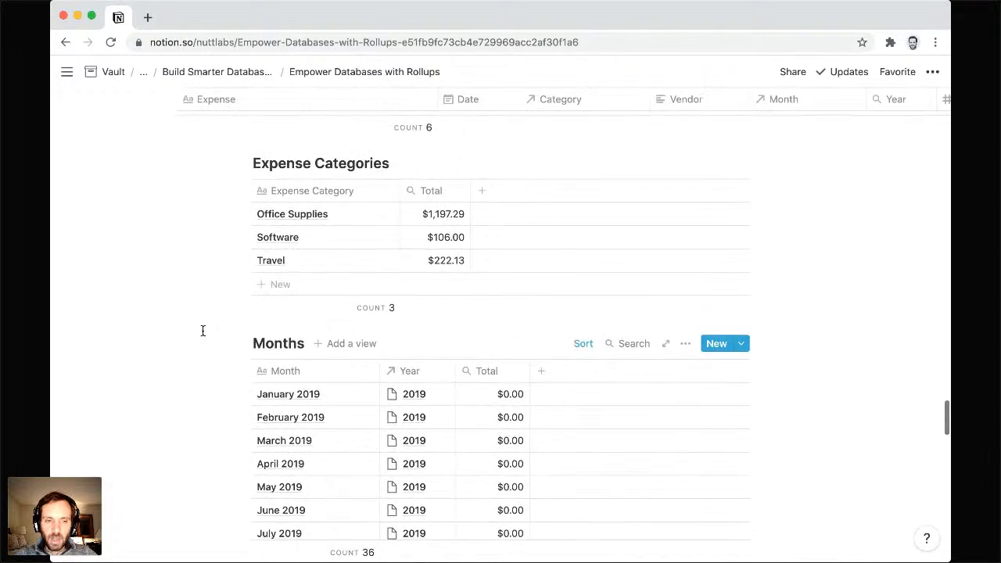
scroll(203, 331, "up", 5)
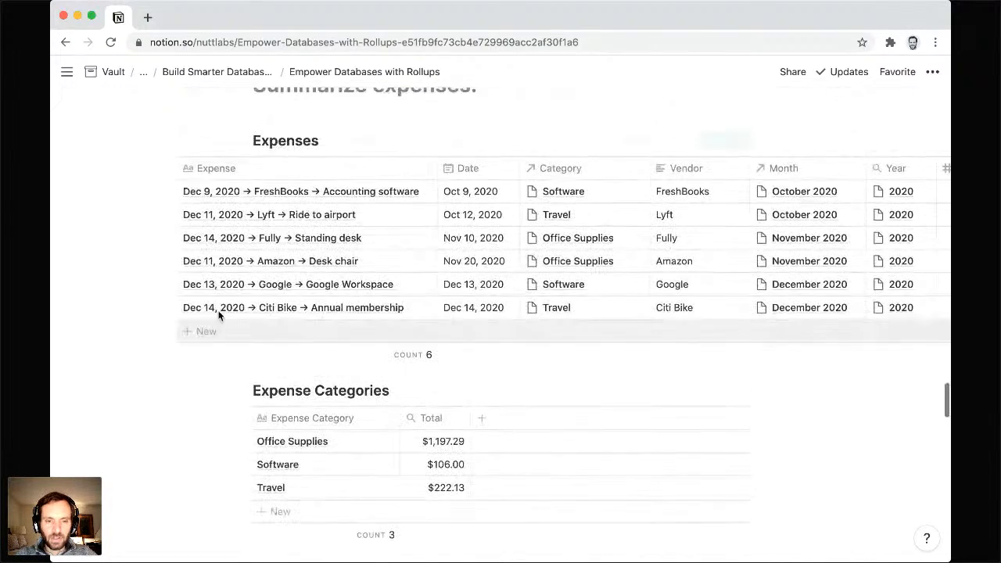
Step: Check the Year and Total columns in Expenses, and inspect the Total rollup's configuration for Office Supplies in Expense Categories
scroll(502, 239, "right", 2)
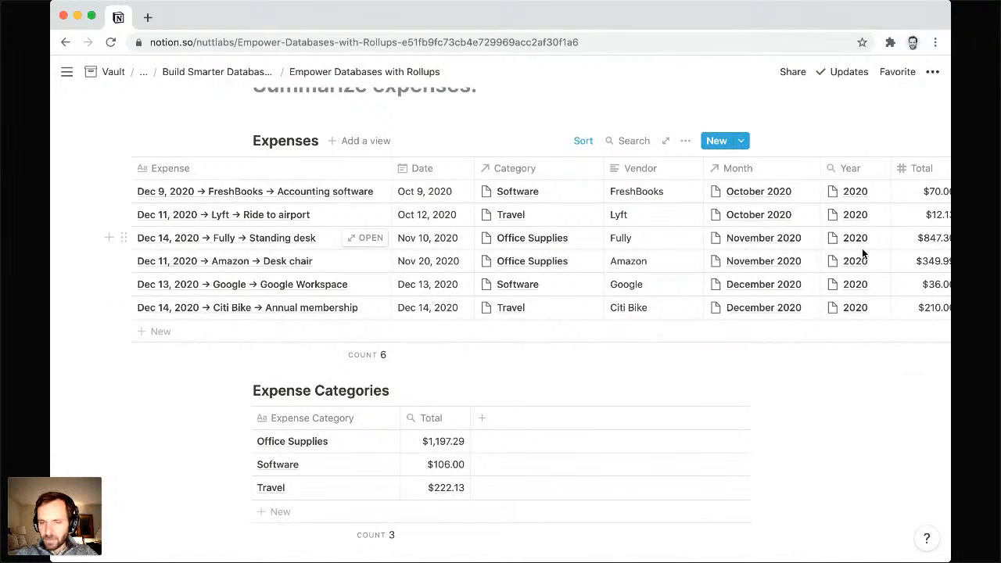
scroll(726, 249, "down", 1)
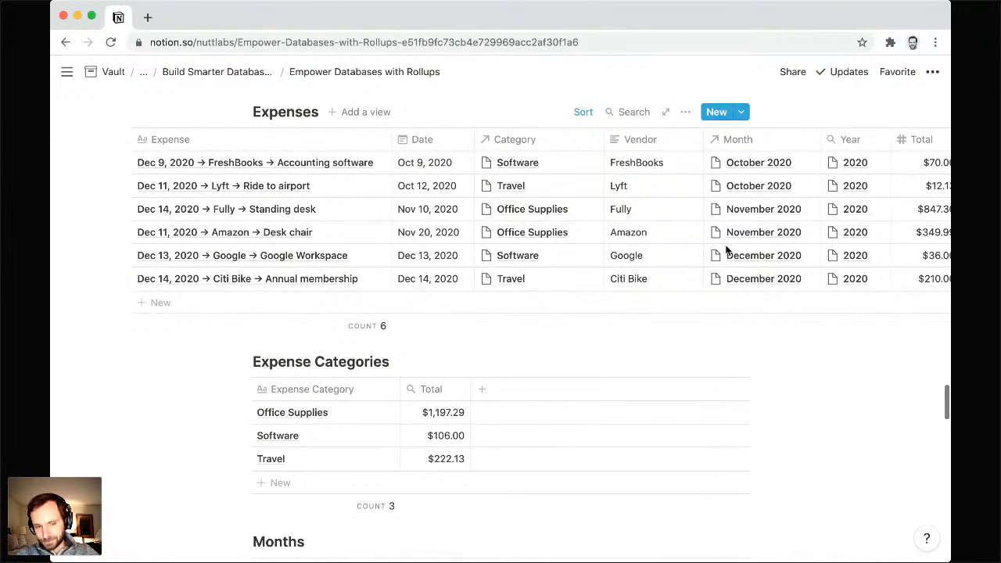
scroll(726, 249, "down", 1)
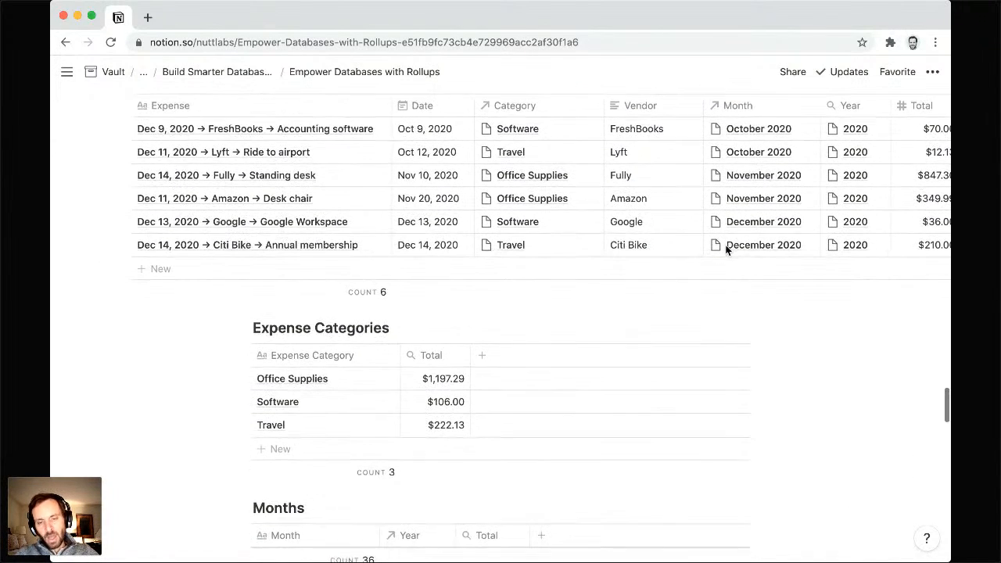
left_click(441, 379)
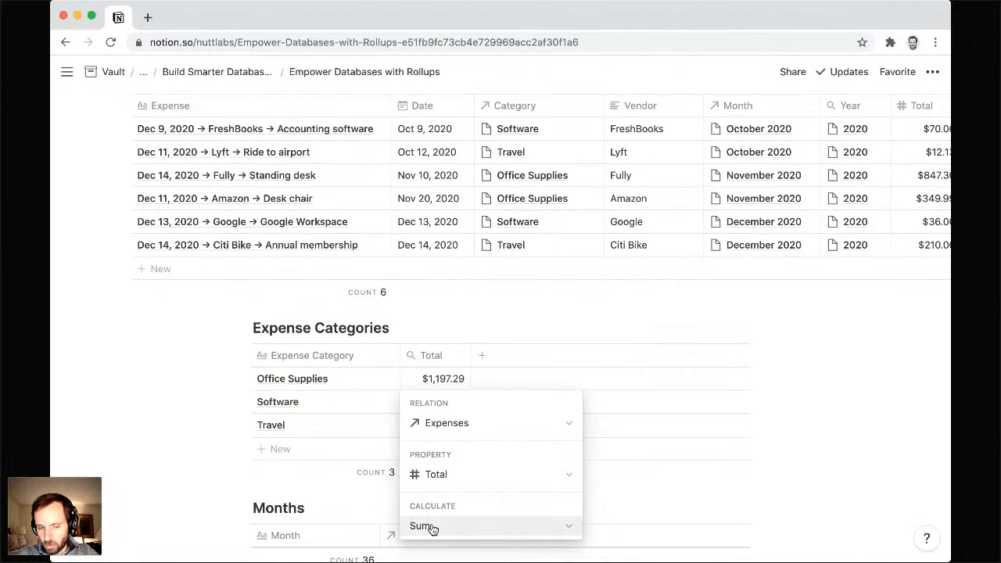
left_click(192, 382)
Step: Inspect the relation, property and calculation of the Total rollup for January 2019 in the Months table
scroll(188, 381, "down", 2)
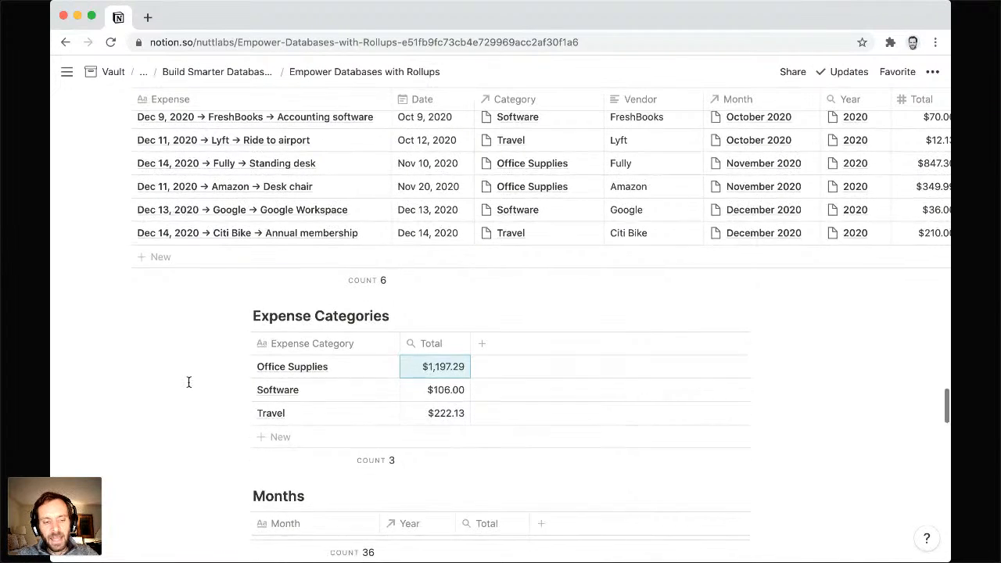
scroll(189, 382, "down", 5)
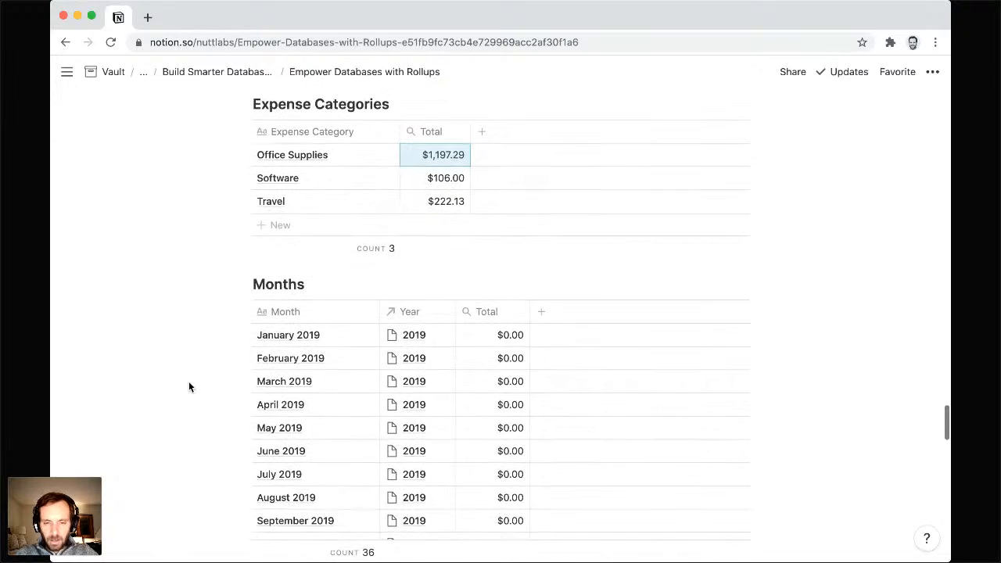
scroll(189, 387, "down", 2)
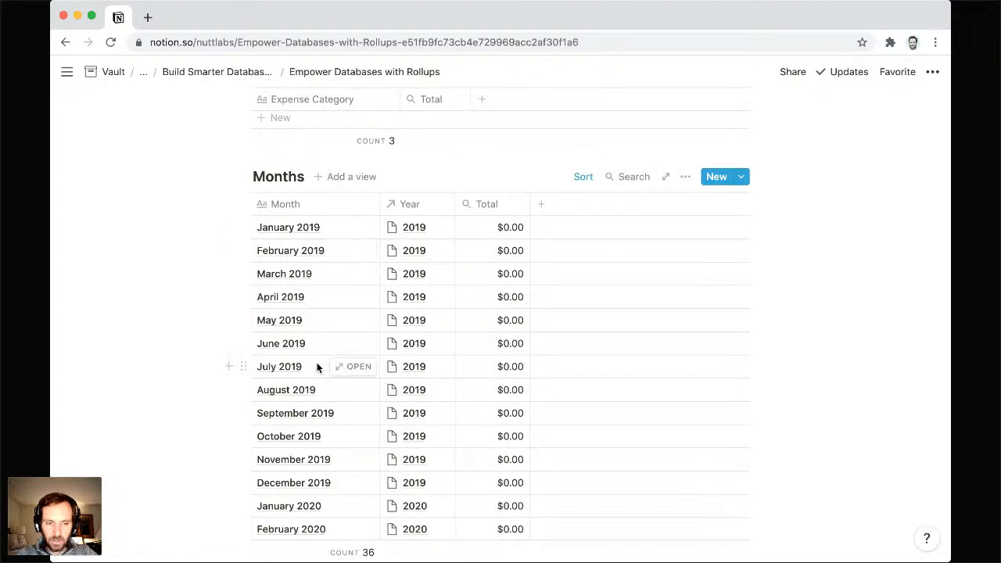
left_click(499, 228)
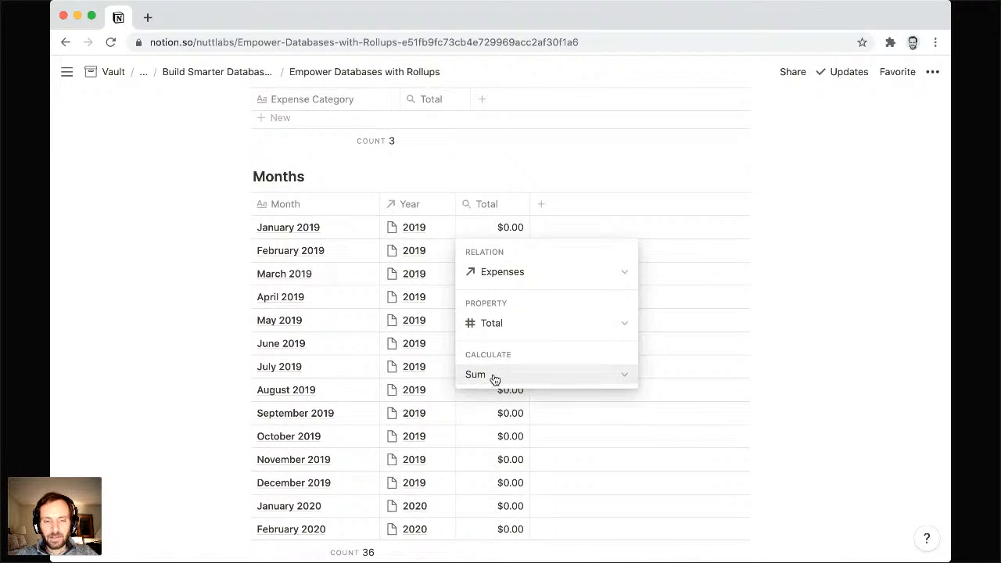
left_click(189, 341)
Step: Examine the monthly Total rollup values in the Months table, comparing them with the Expense Categories totals
scroll(188, 340, "down", 2)
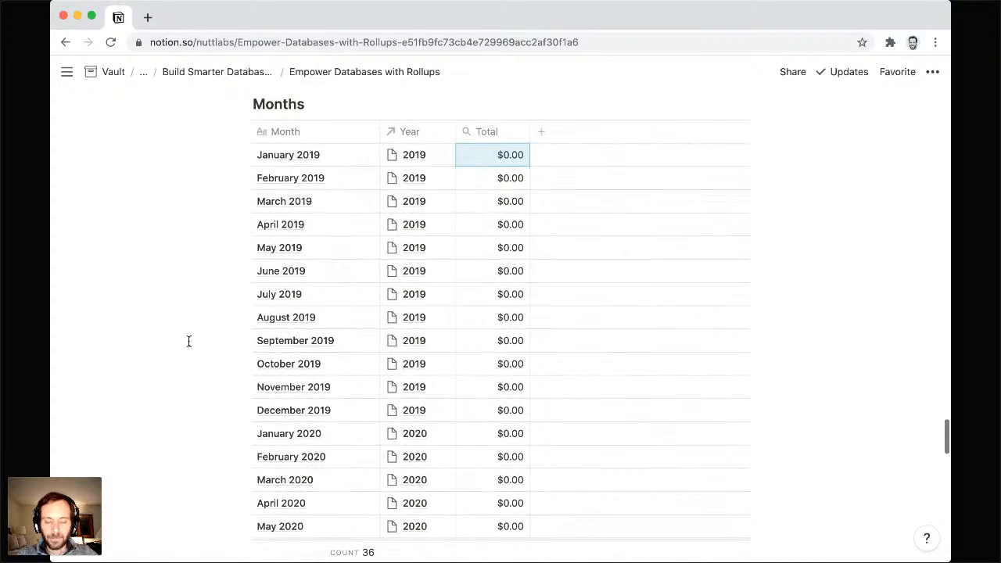
scroll(188, 341, "up", 2)
scroll(189, 341, "down", 2)
scroll(189, 341, "down", 1)
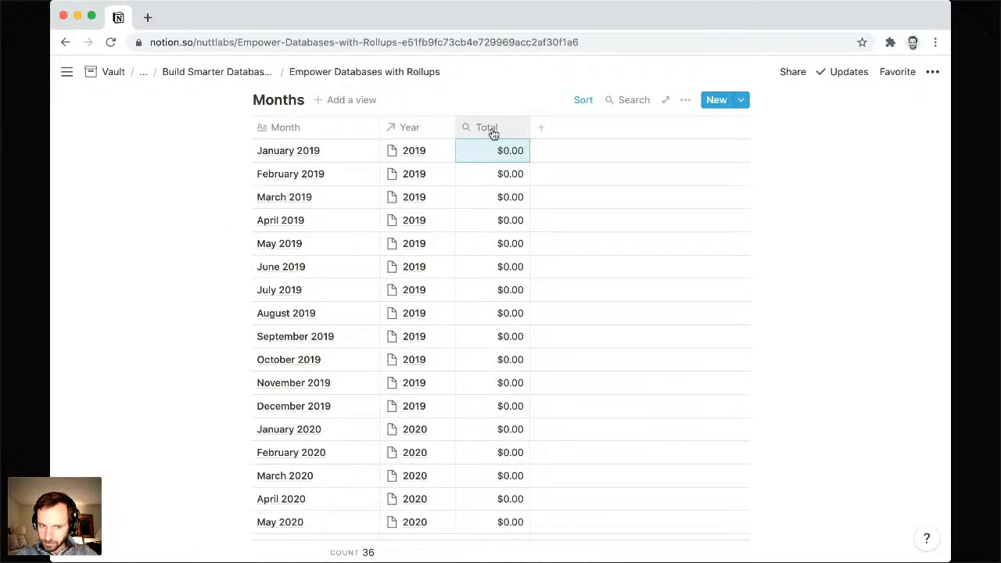
scroll(161, 391, "down", 4)
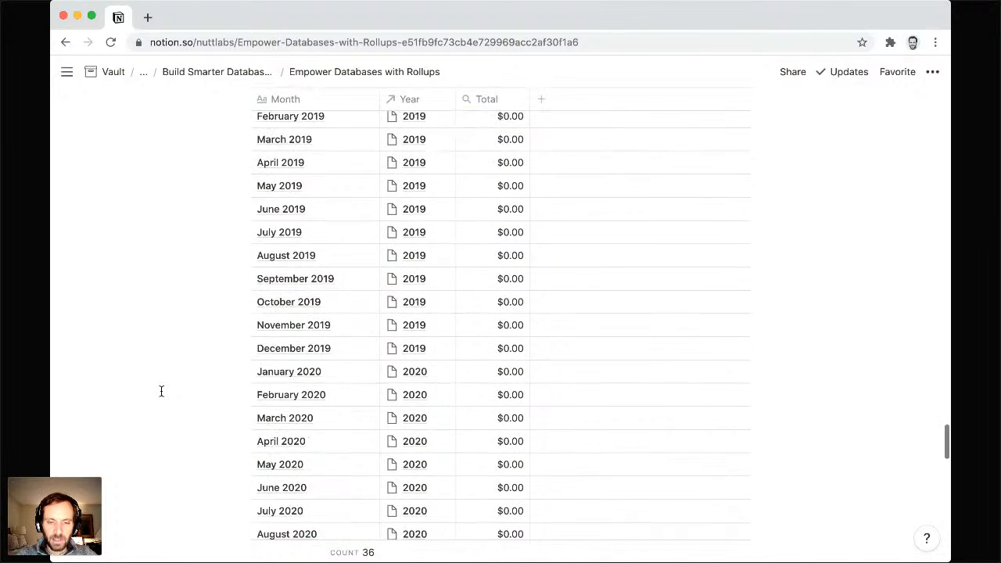
scroll(161, 391, "down", 1)
scroll(161, 391, "up", 7)
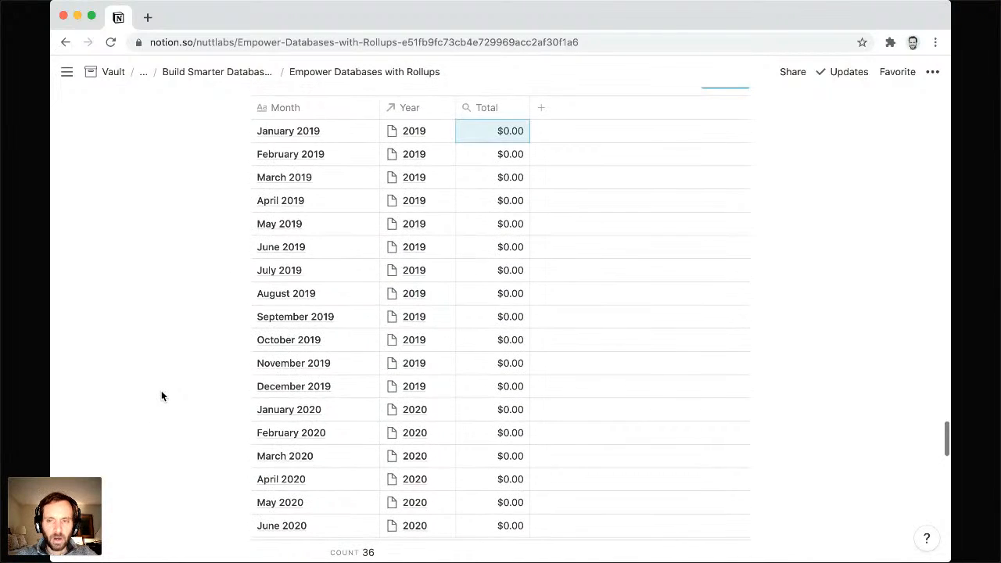
scroll(162, 396, "up", 10)
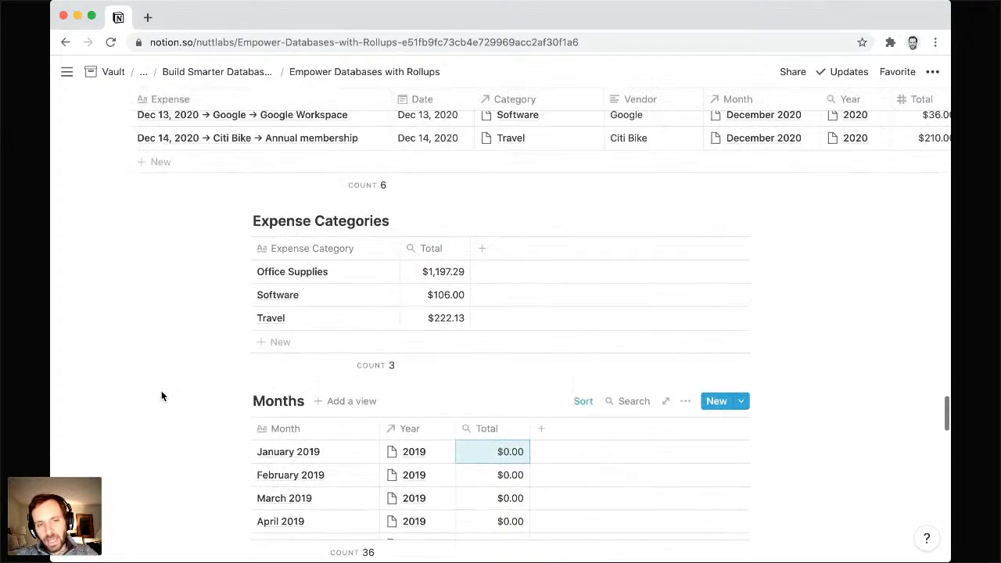
scroll(162, 395, "down", 17)
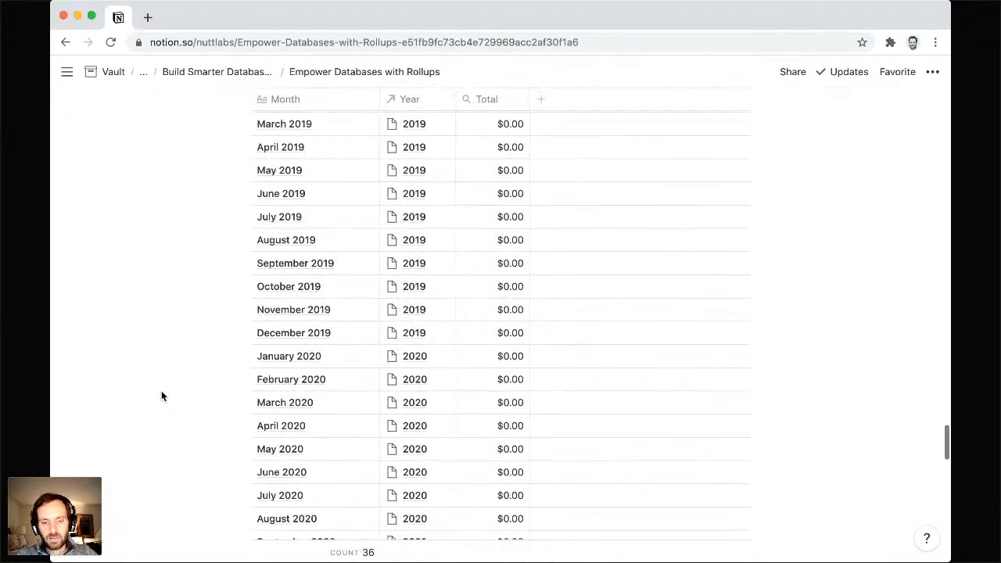
scroll(162, 396, "down", 6)
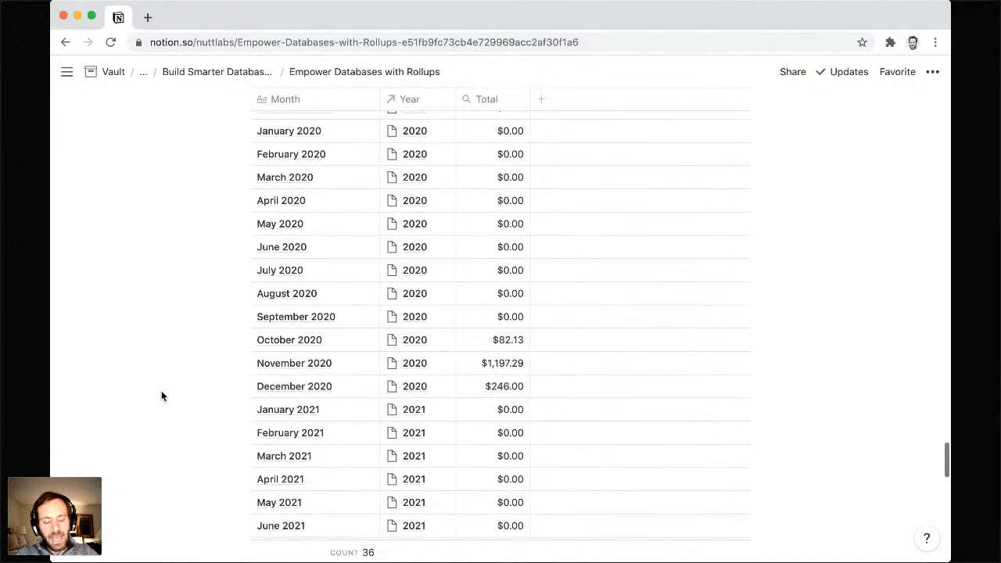
Step: Trace the Year rollup in the Expenses table back to the Year relation in the Months table
scroll(162, 396, "up", 16)
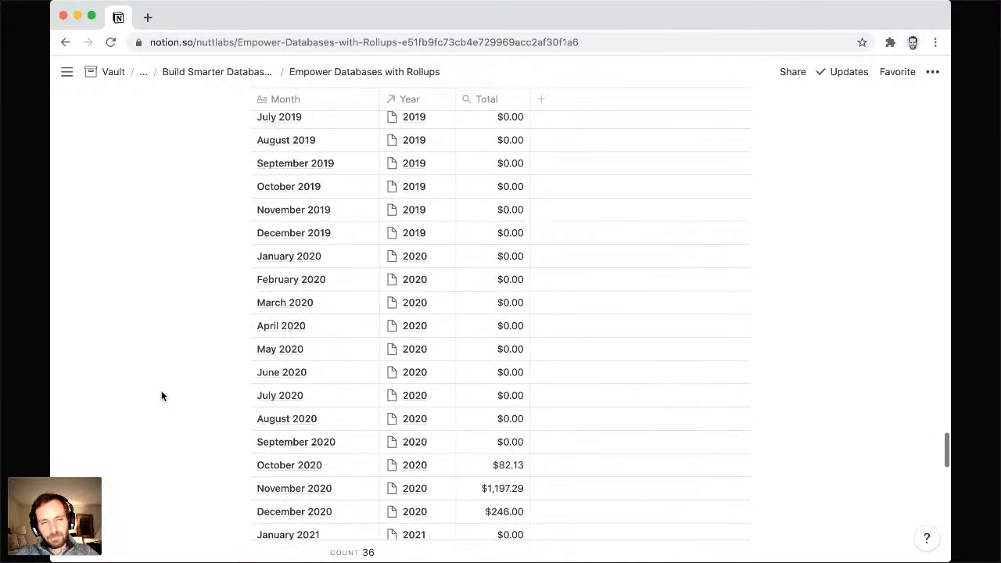
scroll(161, 396, "up", 8)
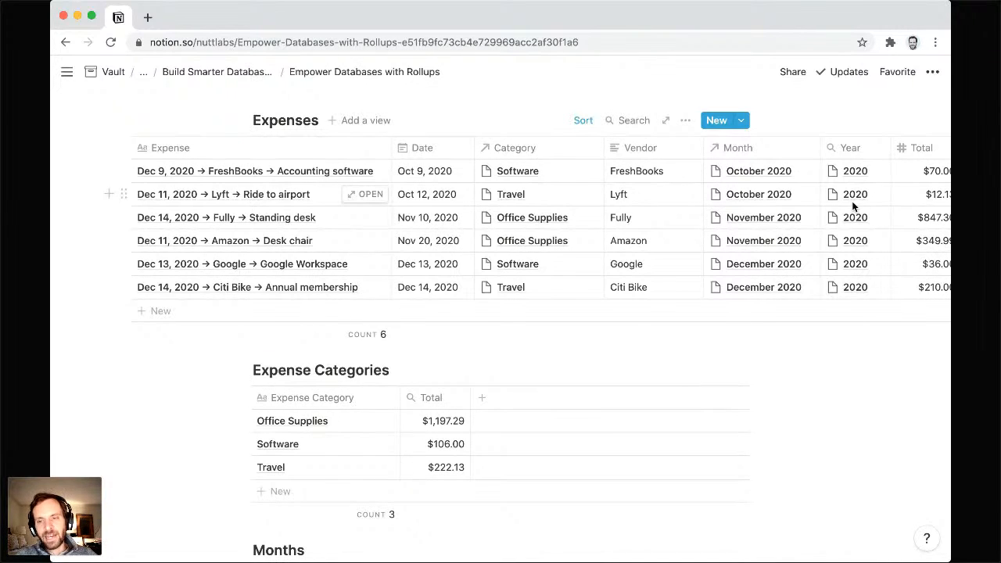
scroll(852, 205, "down", 15)
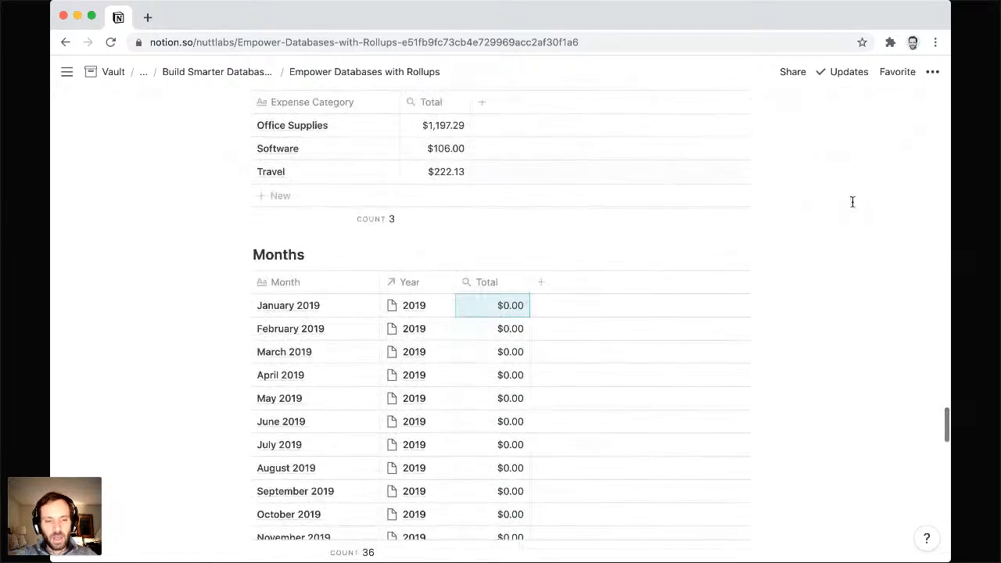
scroll(852, 202, "down", 4)
scroll(853, 202, "up", 4)
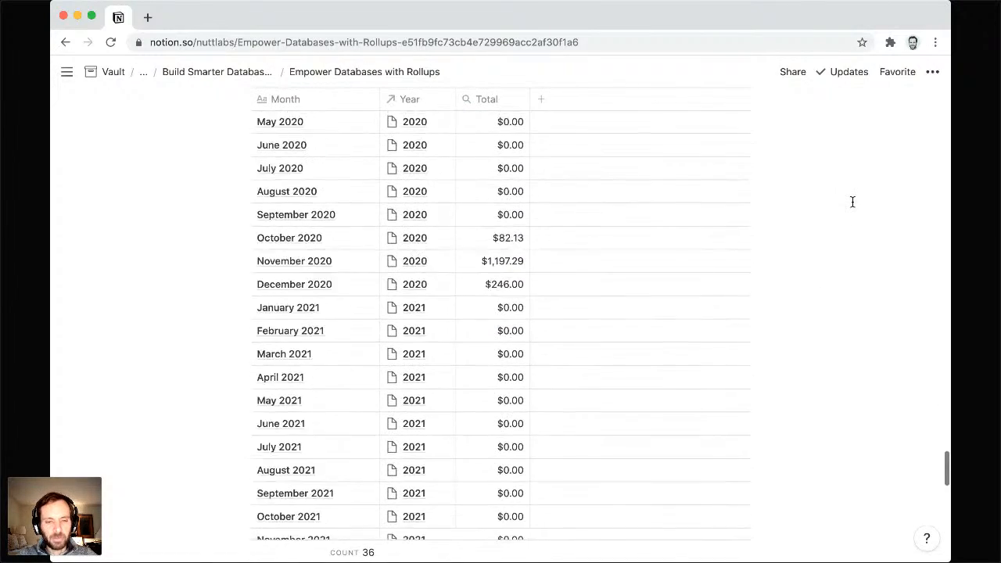
Step: Inspect the relation, property and calculation of the Year rollup for the FreshBooks expense in the Expenses table
scroll(852, 202, "up", 5)
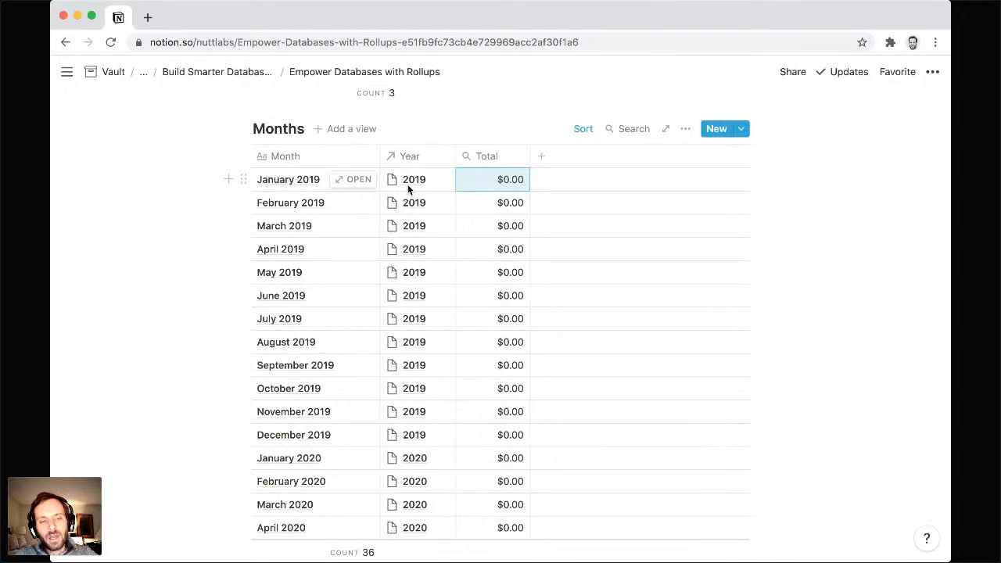
scroll(407, 184, "up", 10)
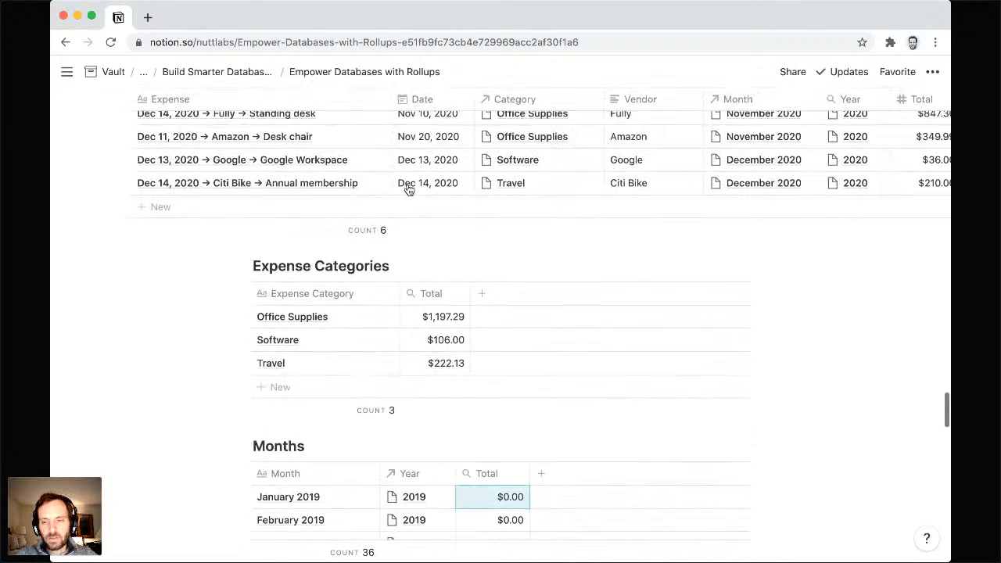
scroll(407, 190, "up", 2)
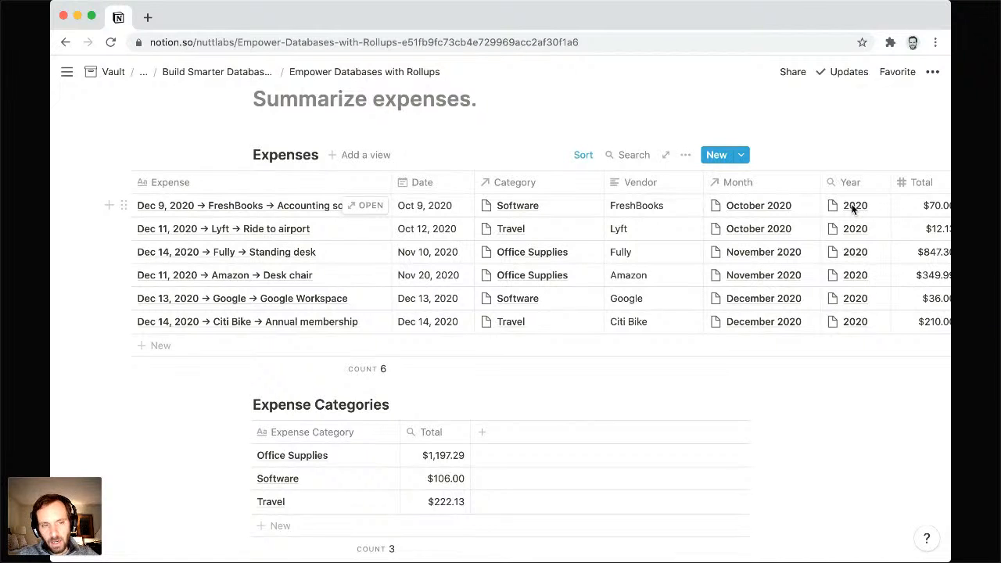
left_click(854, 206)
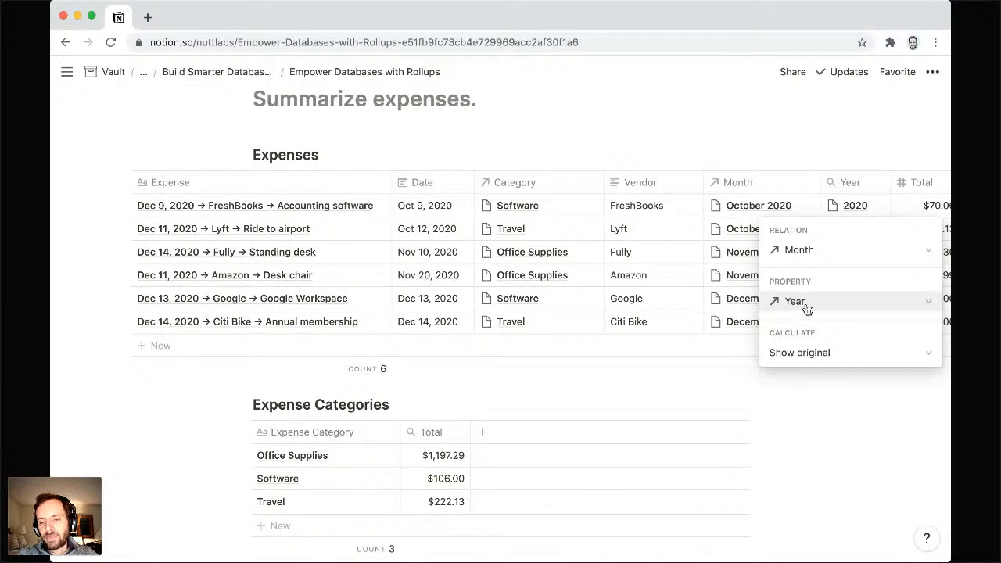
left_click(809, 406)
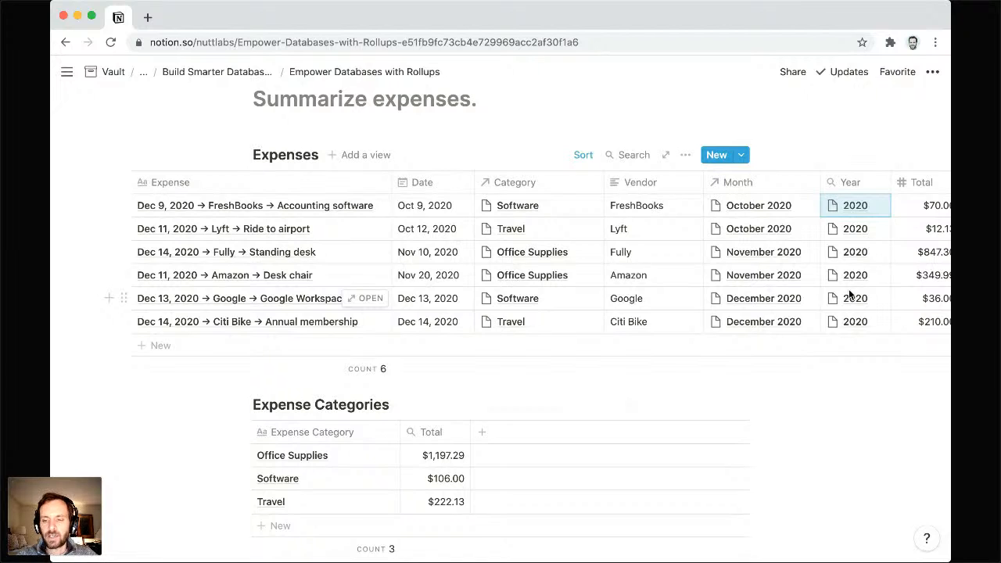
Step: Review the Projects and Tasks tables, and inspect the Progress rollup's configuration for the Rollups 101 Video project
scroll(851, 293, "down", 1)
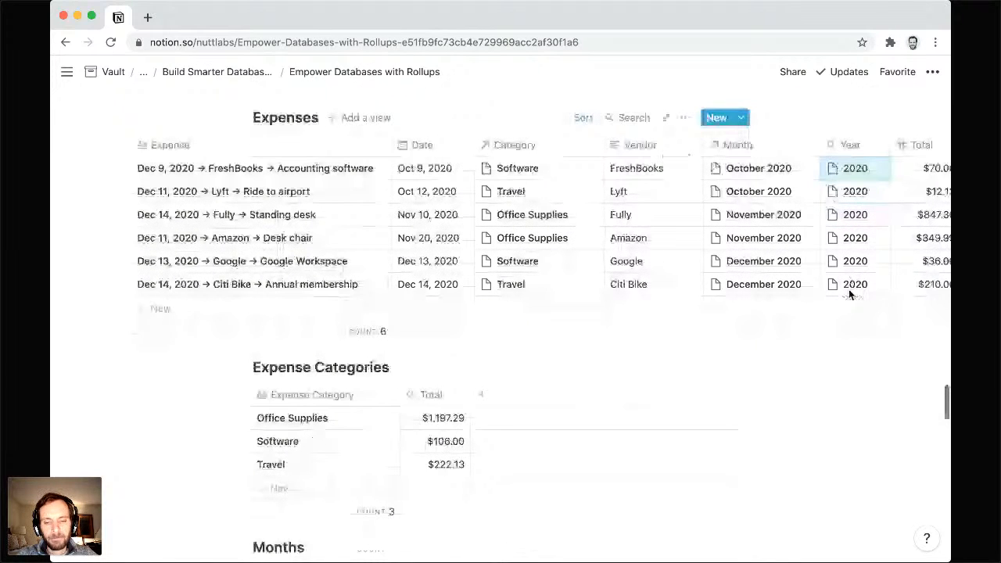
scroll(848, 289, "down", 15)
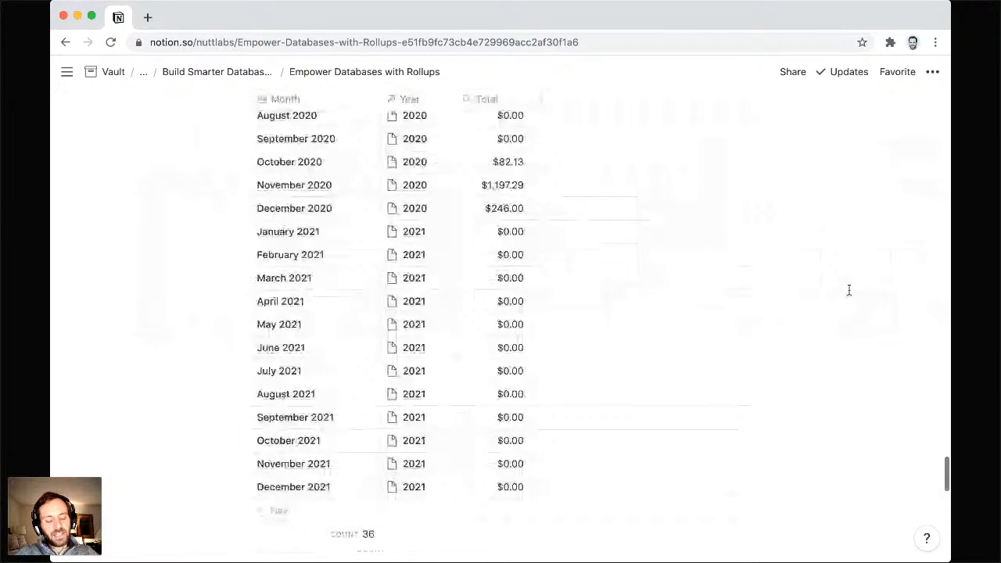
scroll(849, 290, "down", 12)
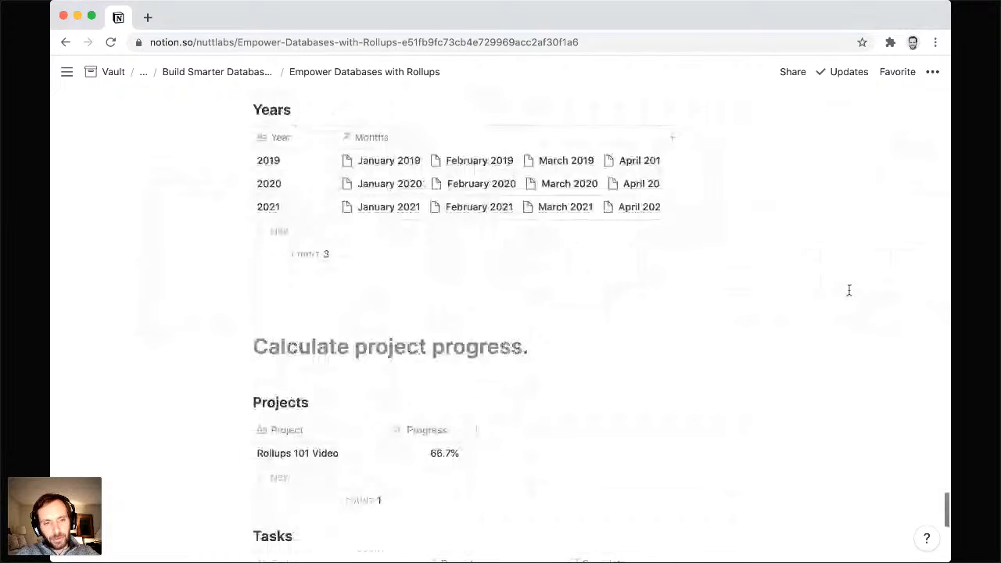
scroll(849, 290, "down", 5)
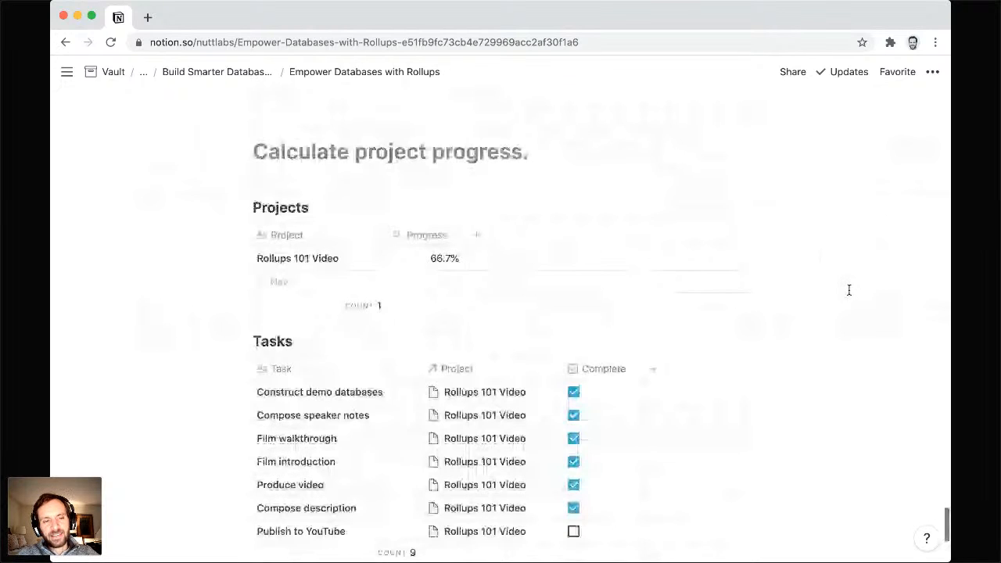
scroll(848, 290, "down", 2)
scroll(849, 290, "down", 1)
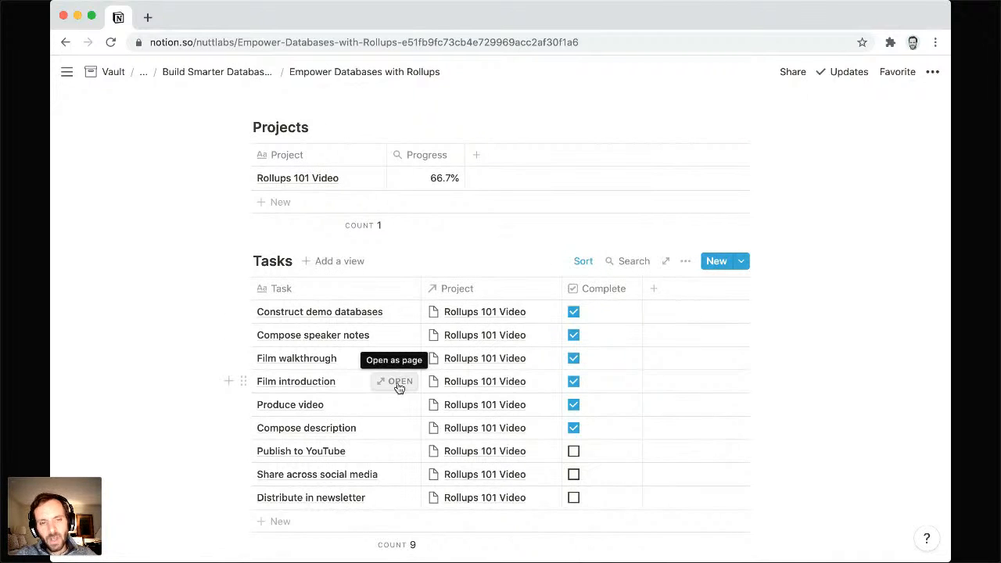
left_click(445, 178)
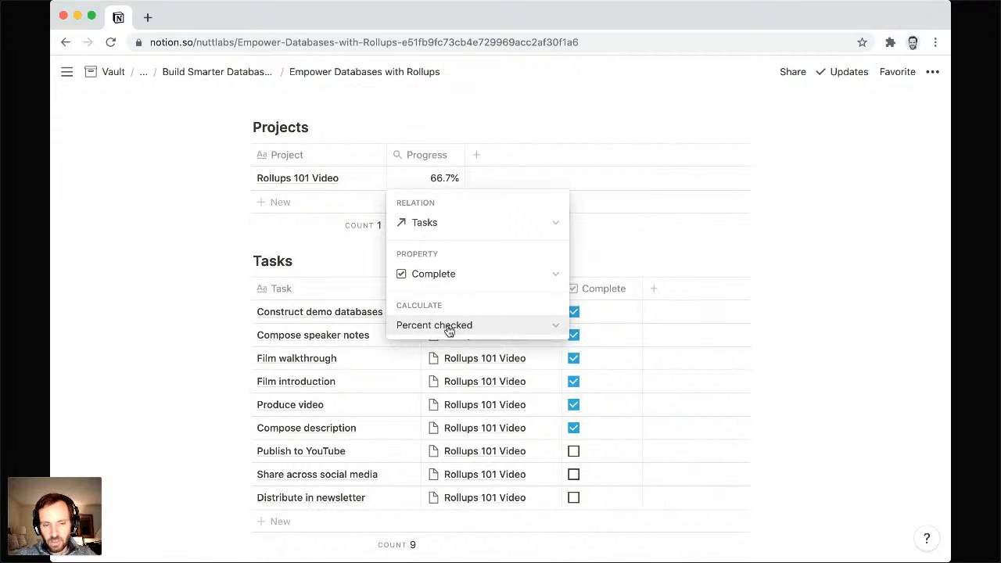
left_click(202, 289)
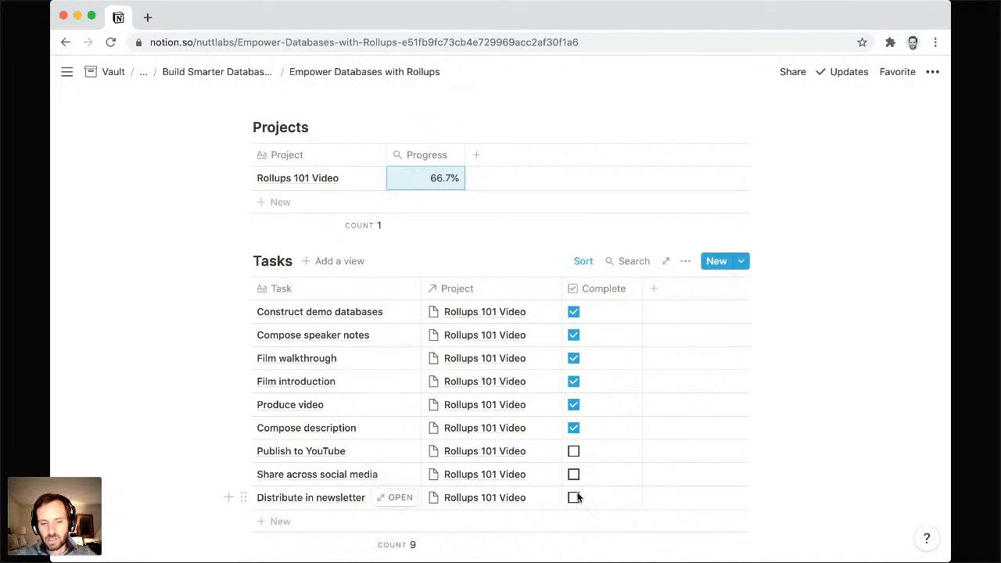
Step: Mark Compose description, Produce video and Film introduction as incomplete in Tasks, and restore Produce video and Film introduction to complete
left_click(574, 428)
left_click(575, 405)
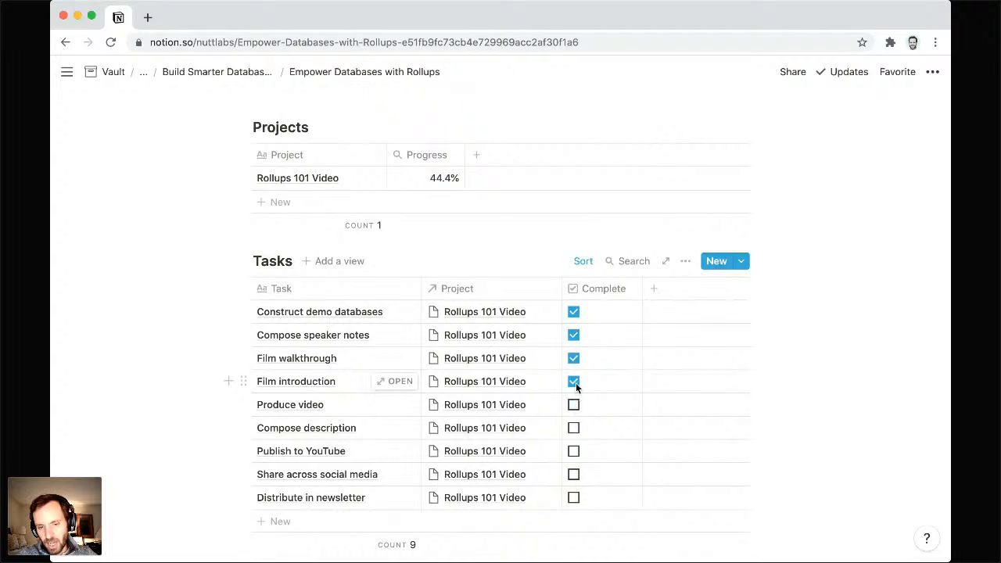
left_click(574, 382)
left_click(574, 404)
left_click(574, 381)
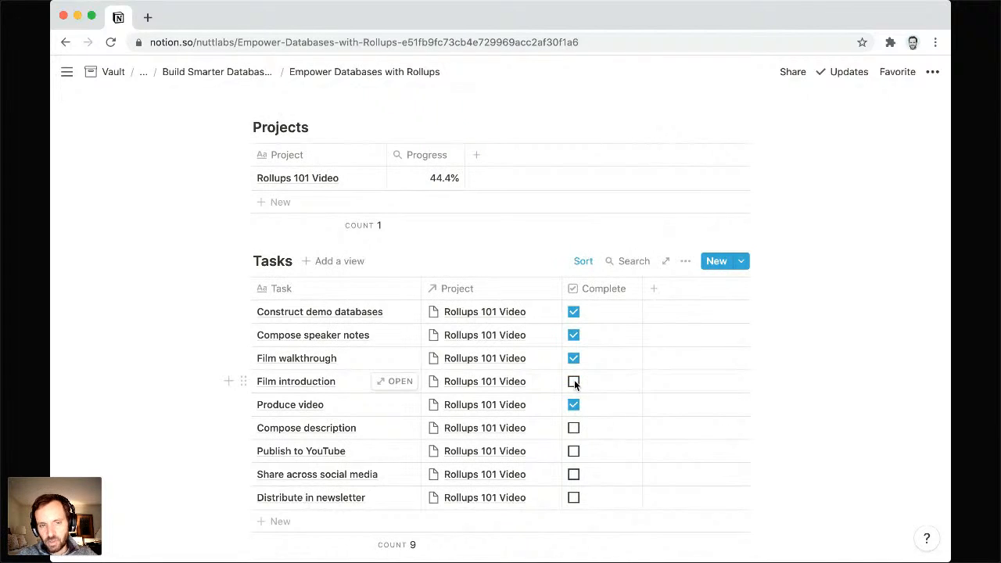
Step: Mark Share across social media complete in Tasks, toggling Publish to YouTube, Compose description and Produce video on and off to test Progress
left_click(575, 451)
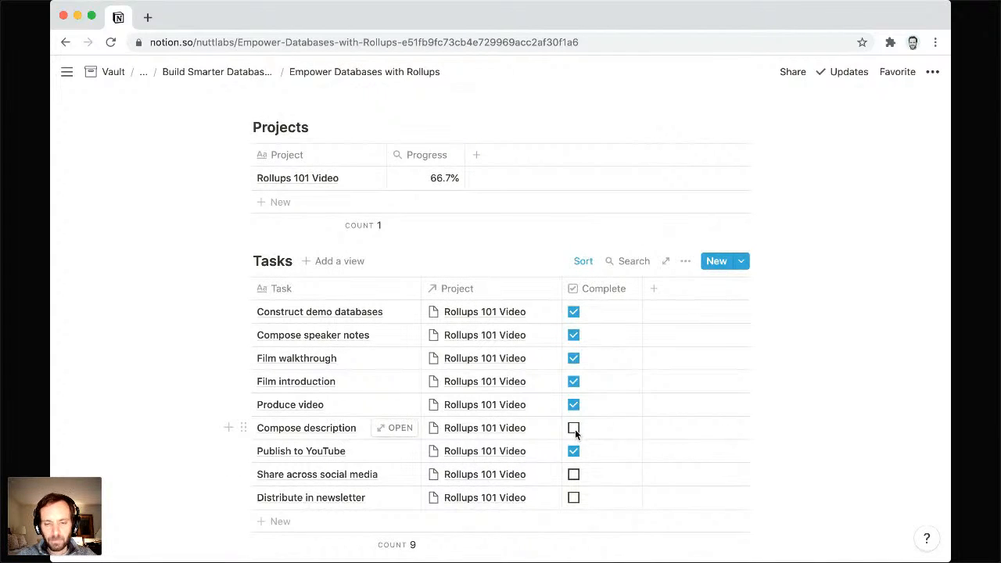
left_click(575, 428)
left_click(574, 474)
left_click(574, 451)
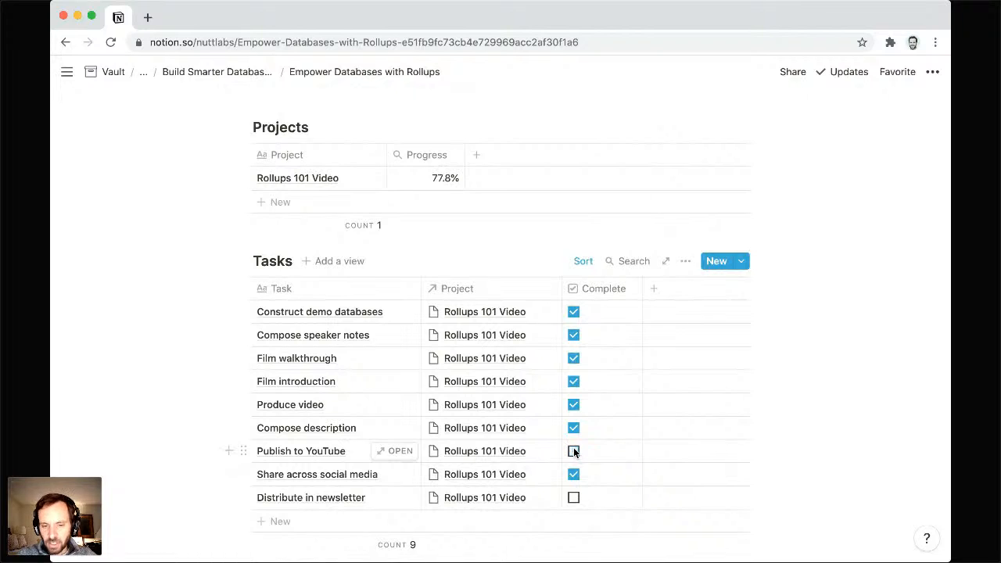
left_click(574, 428)
left_click(574, 404)
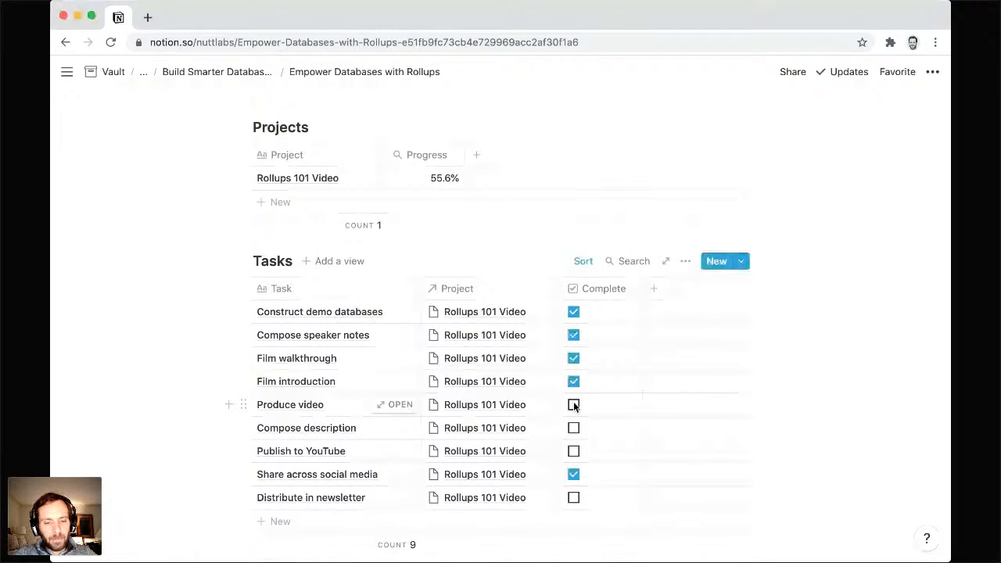
left_click(573, 404)
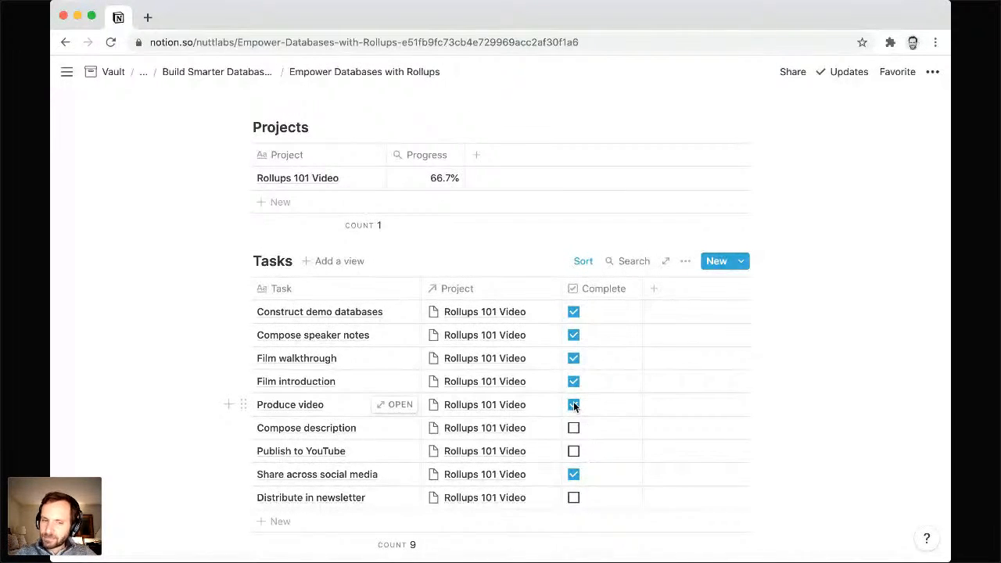
Step: Recheck which relation, property and calculation drive the Progress rollup in Projects, leaving its settings as they are
left_click(438, 178)
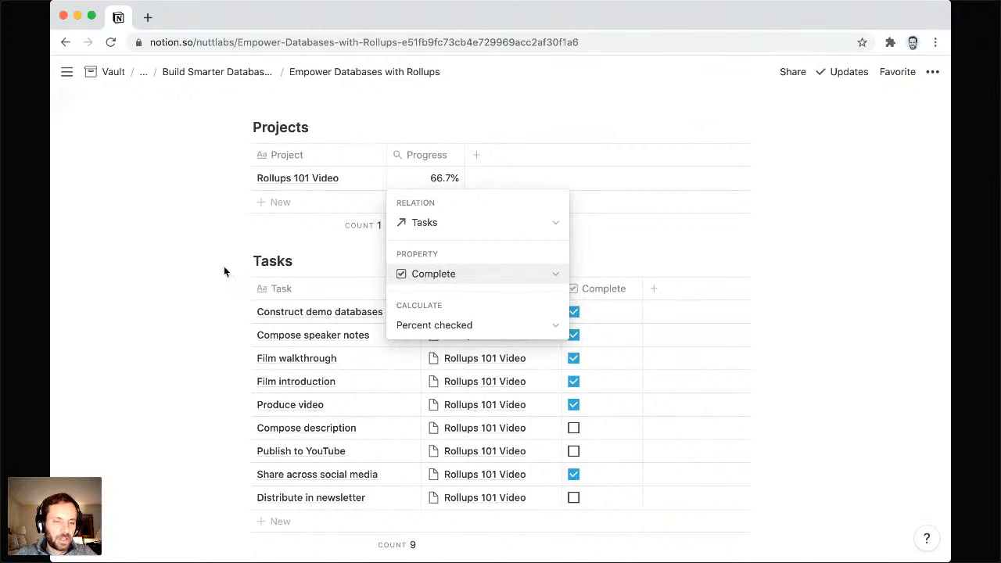
key("Escape")
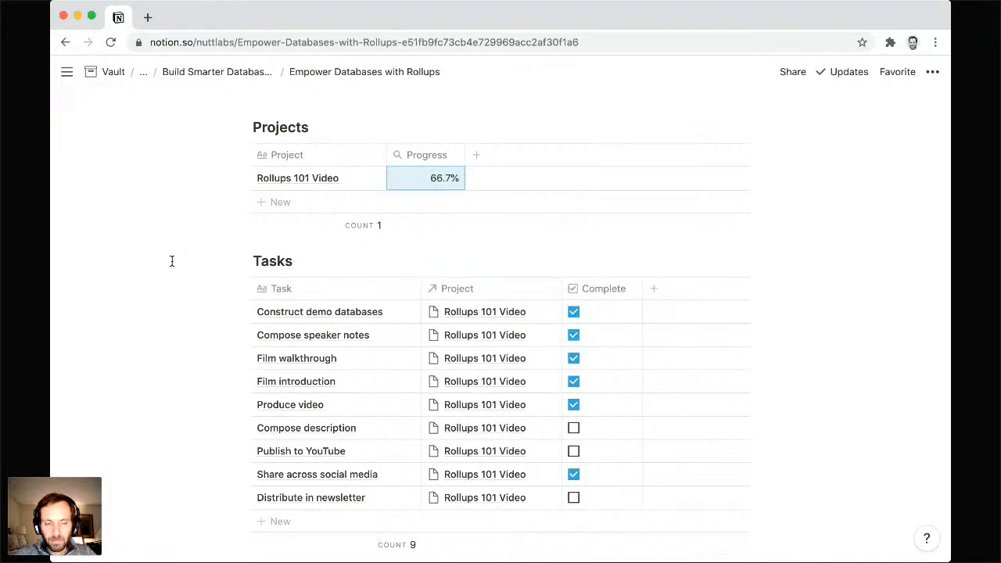
scroll(173, 261, "up", 1)
scroll(172, 261, "down", 1)
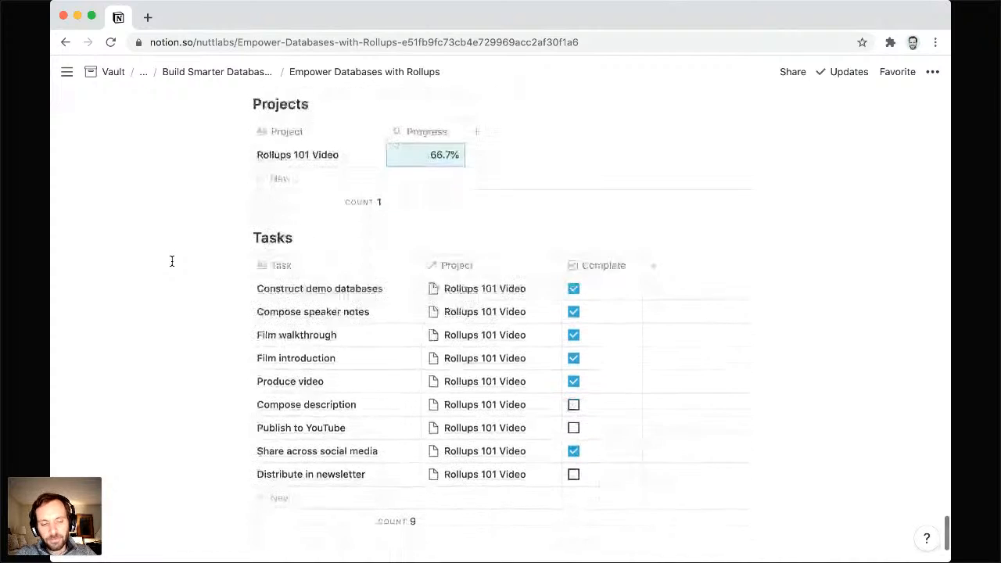
Step: Return to the Summarize expenses section to view the Expenses and Expense Categories tables
scroll(172, 262, "up", 1)
scroll(172, 261, "up", 6)
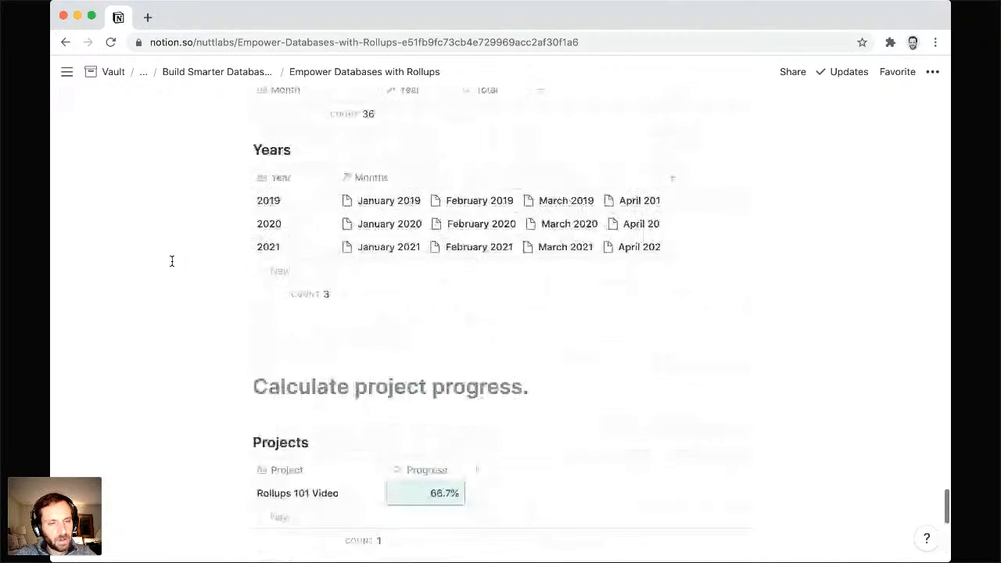
scroll(172, 261, "up", 9)
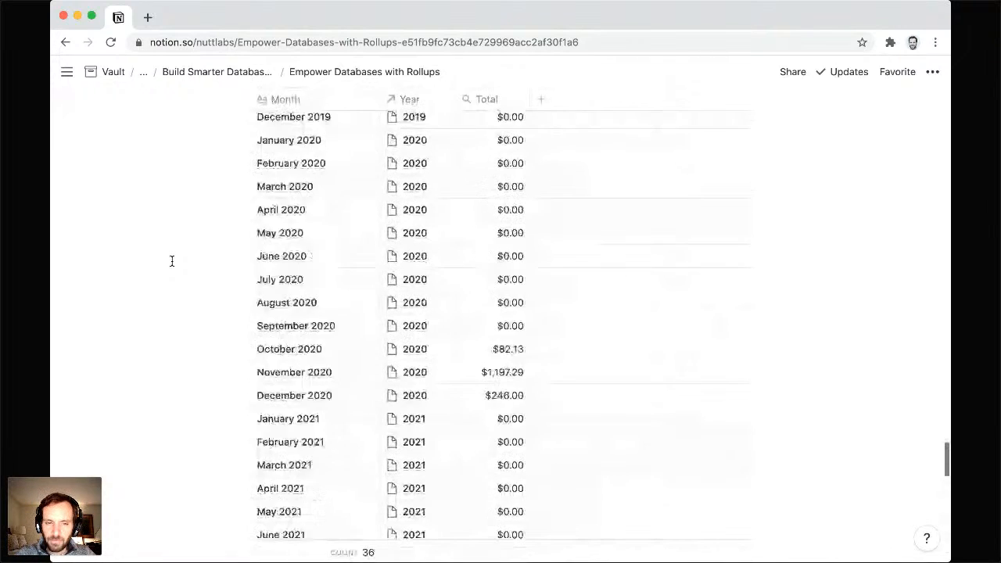
scroll(172, 262, "up", 10)
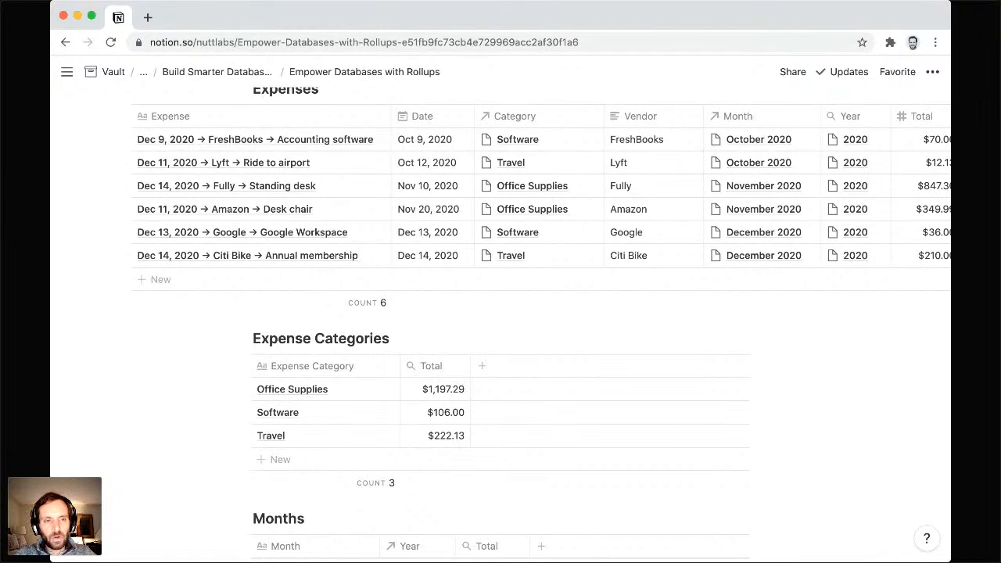
scroll(226, 119, "up", 2)
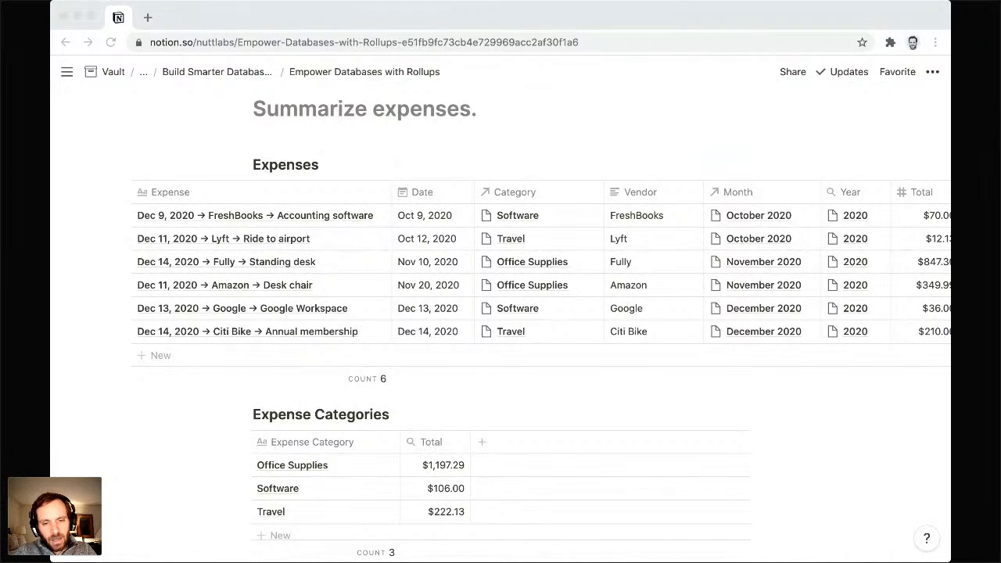
Step: View the Office Supplies page from Expense Categories to examine its Expenses relation and Total rollup, and close it
left_click(479, 246)
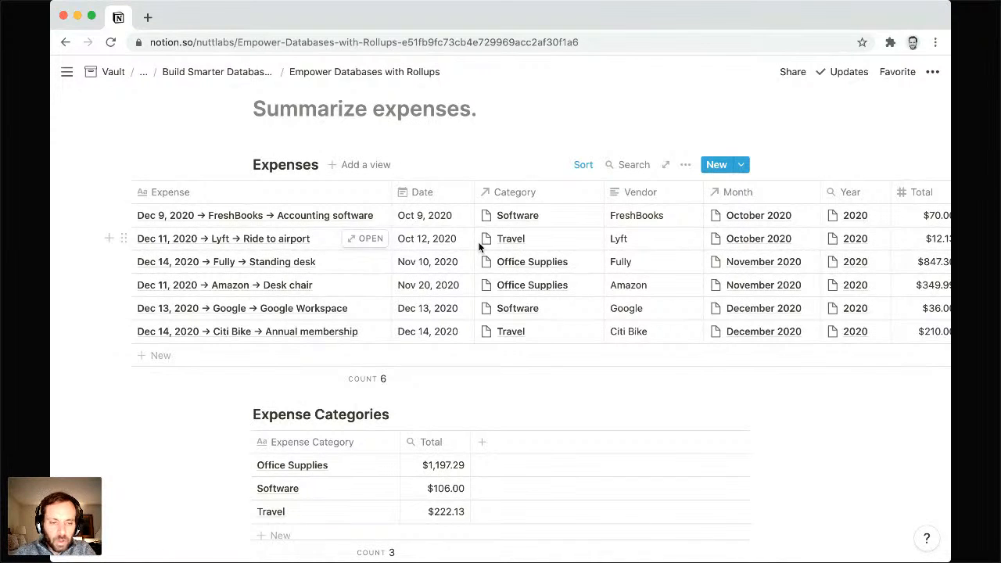
scroll(479, 226, "down", 1)
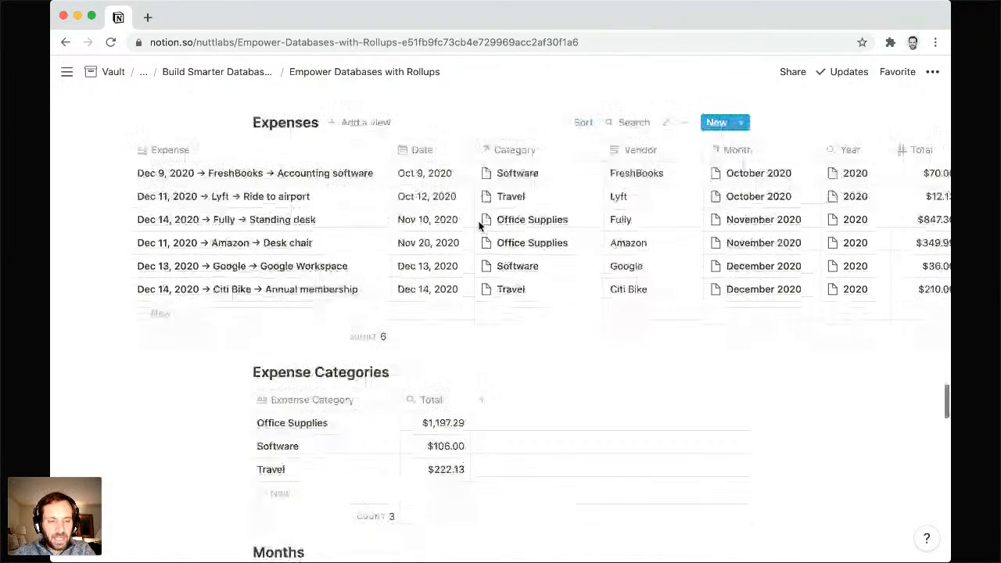
scroll(479, 225, "down", 2)
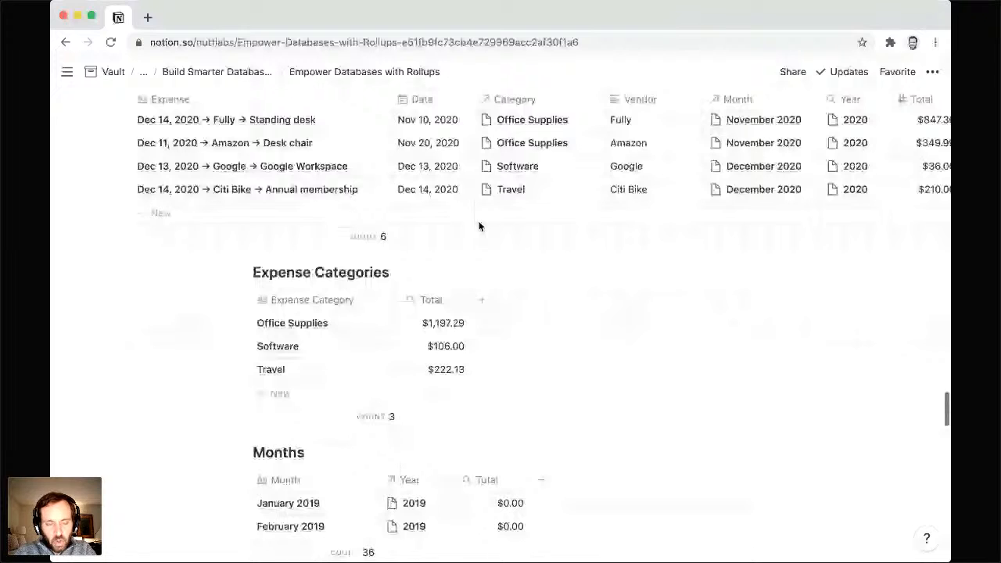
scroll(479, 226, "down", 1)
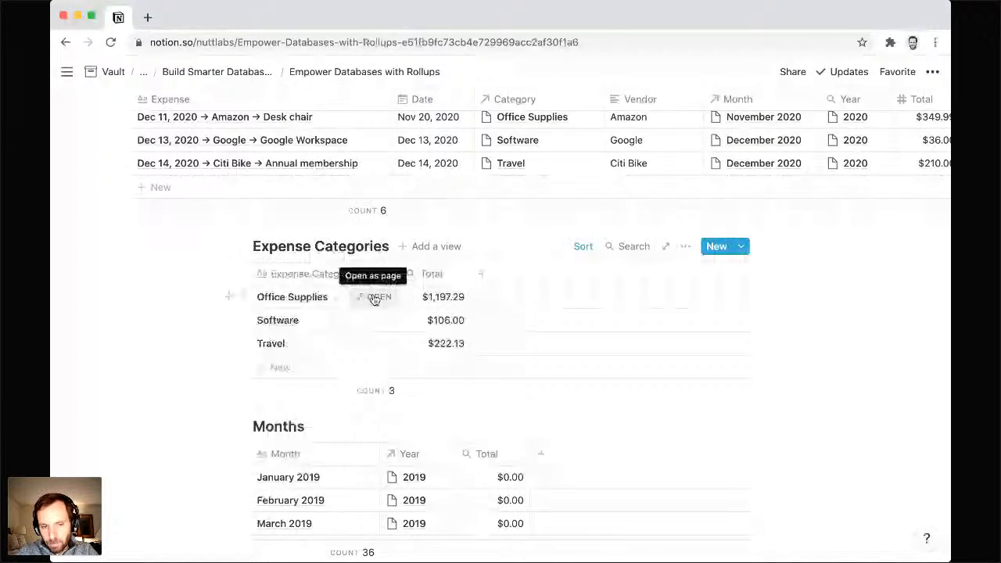
left_click(373, 298)
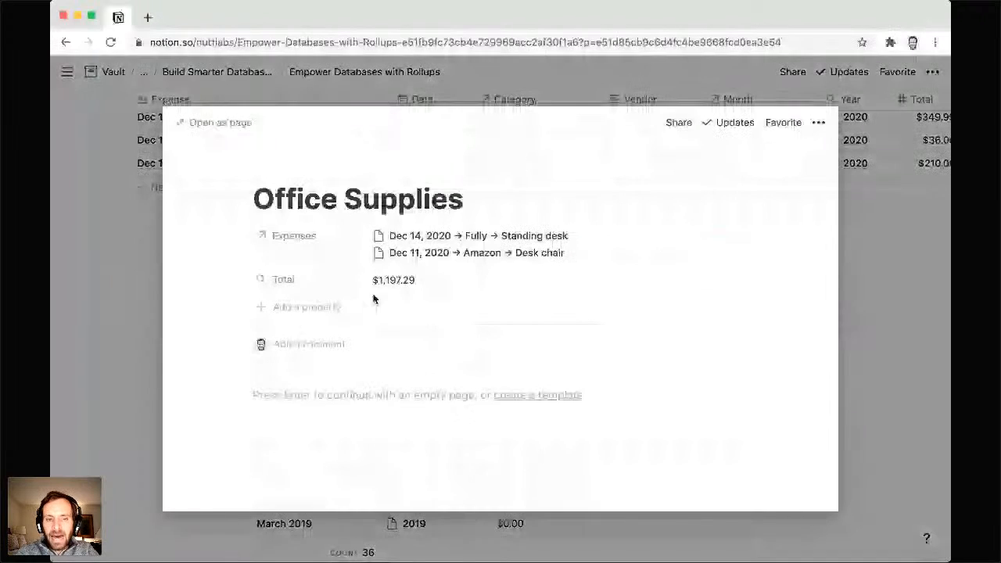
scroll(374, 300, "down", 1)
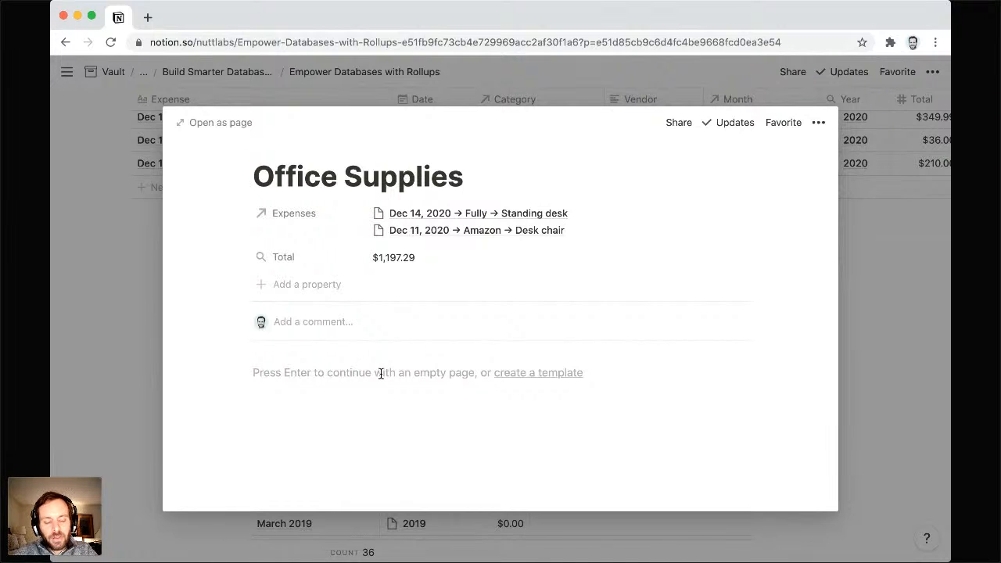
scroll(332, 378, "down", 1)
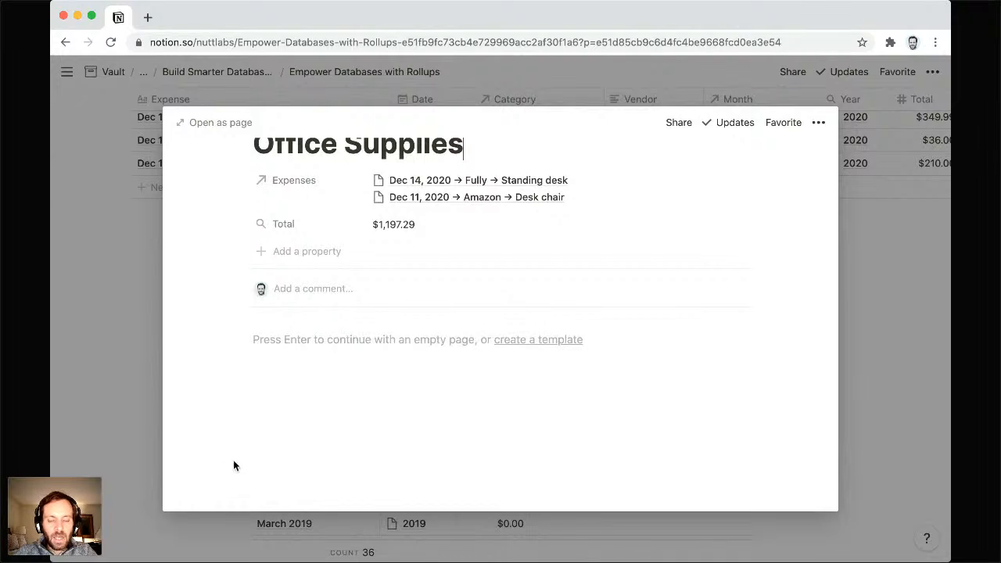
scroll(310, 353, "up", 2)
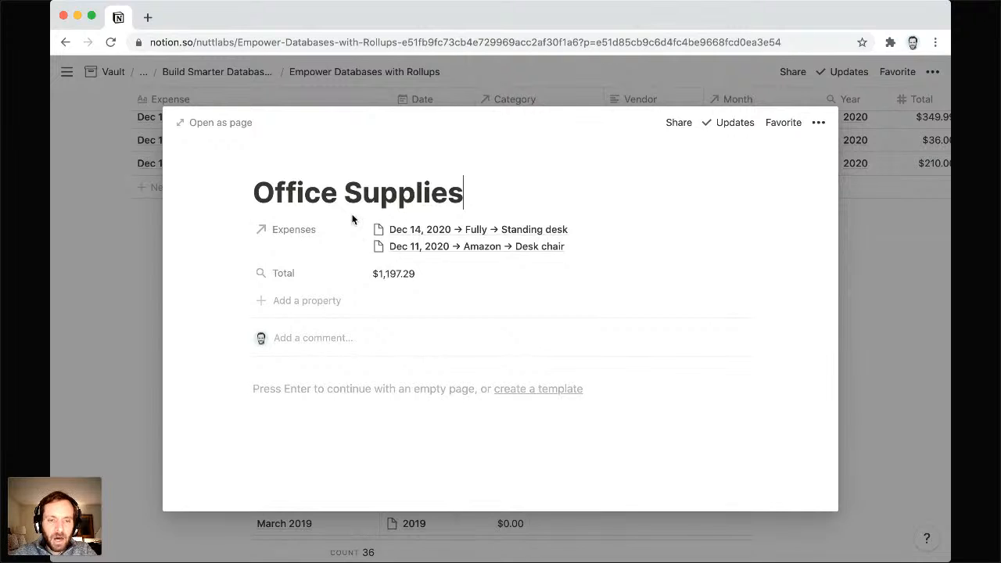
left_click(359, 78)
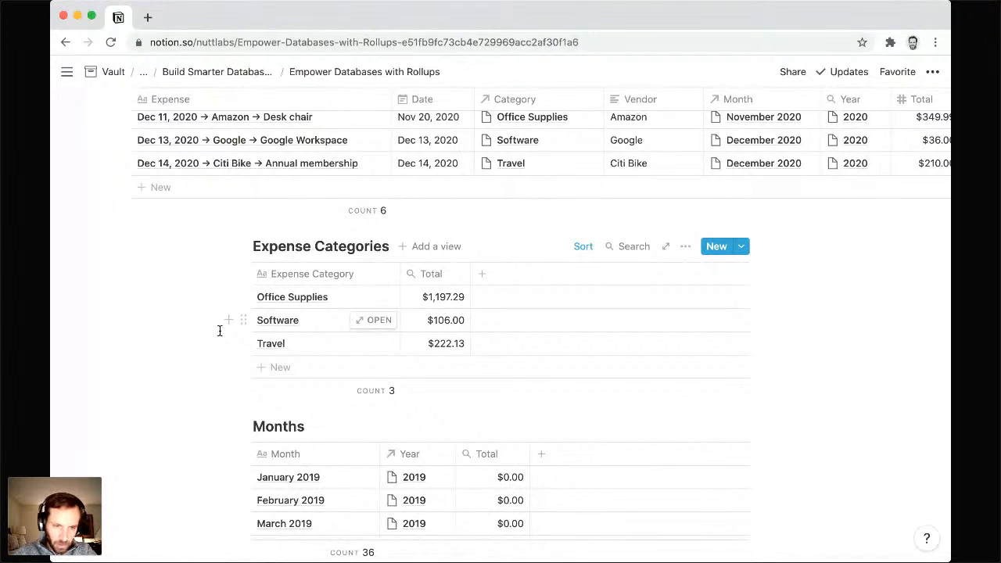
scroll(220, 330, "down", 5)
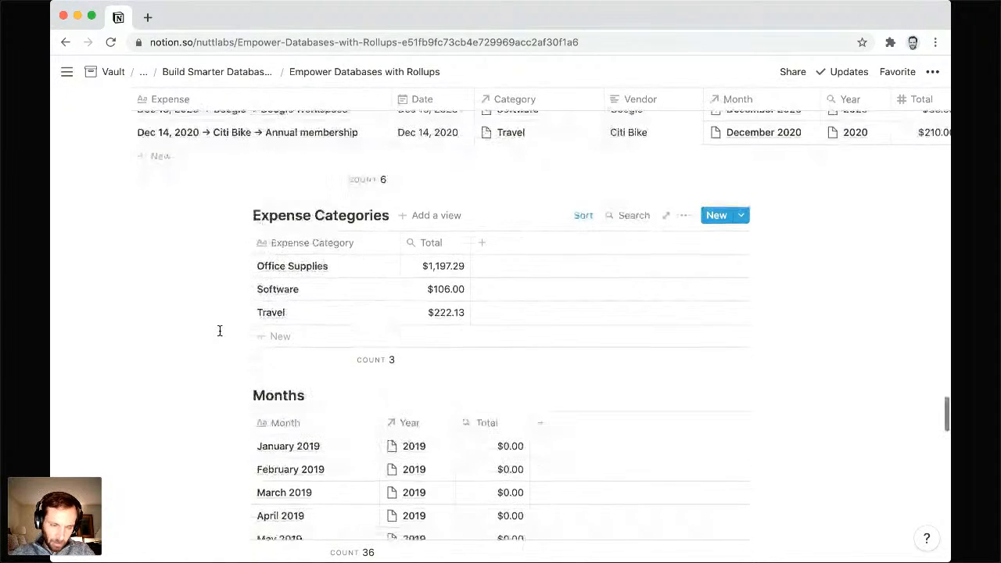
Step: View the January 2019 page from Months to examine its Expenses relation, Total rollup and Year relation, and close it
scroll(220, 330, "down", 2)
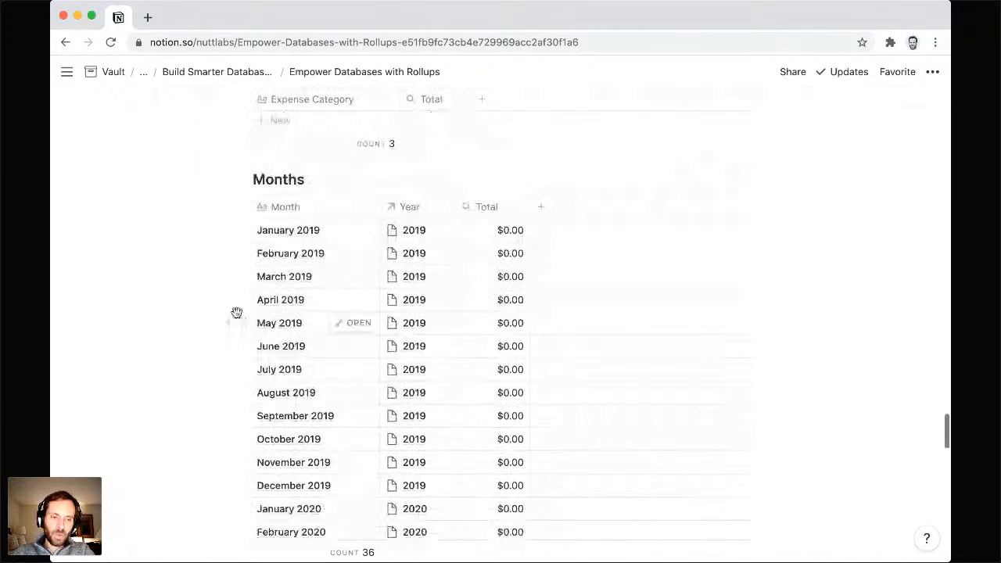
left_click(353, 232)
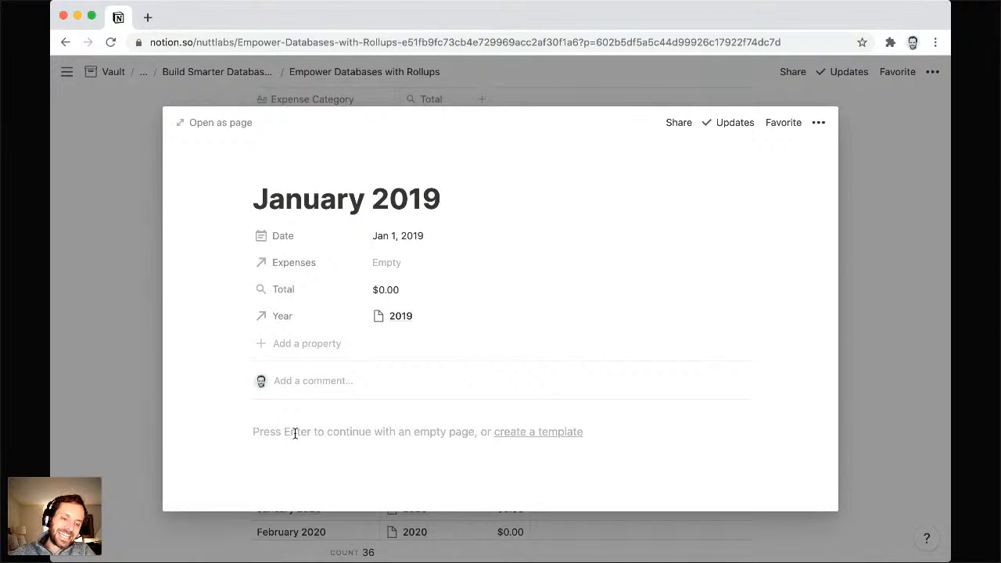
left_click(146, 362)
Step: Review the Expenses and Expense Categories tables, and check the template options for new Expense Categories entries
scroll(145, 367, "up", 4)
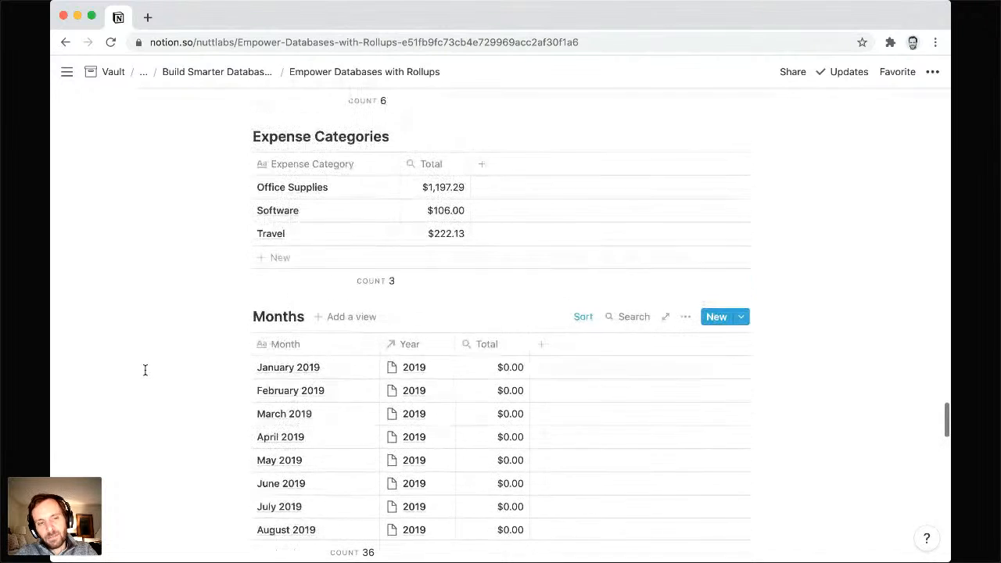
scroll(144, 370, "up", 2)
scroll(145, 370, "up", 3)
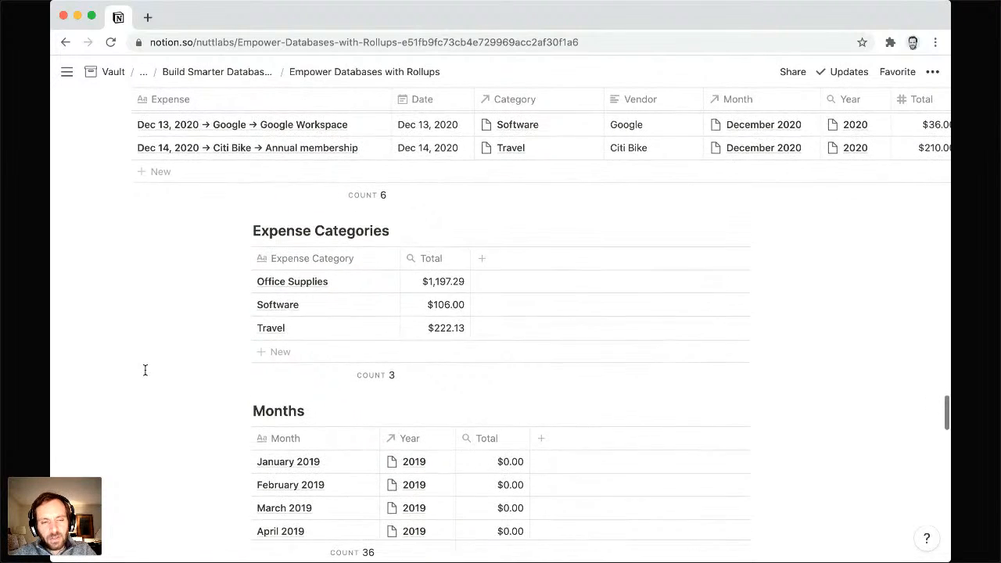
scroll(145, 370, "up", 5)
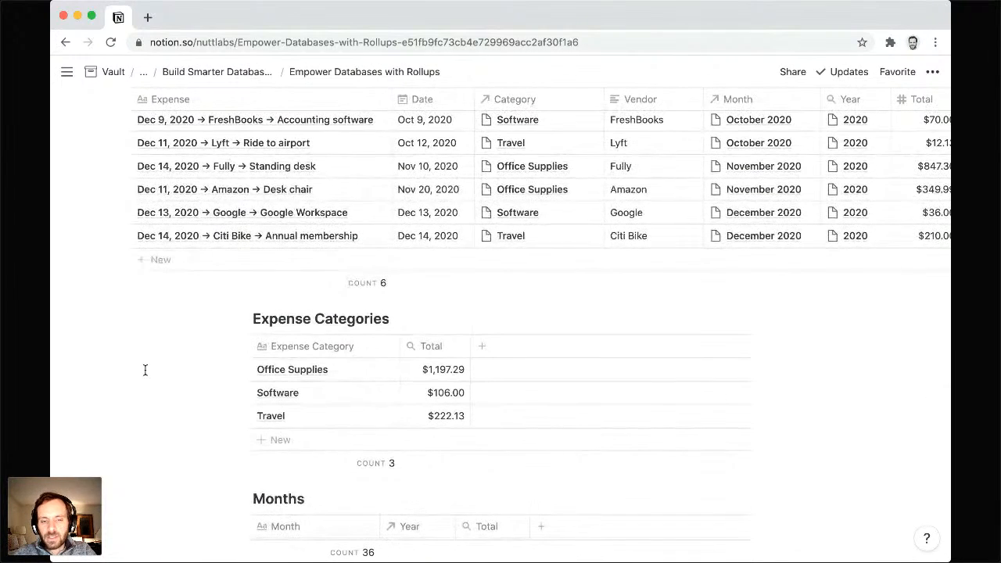
scroll(145, 370, "up", 3)
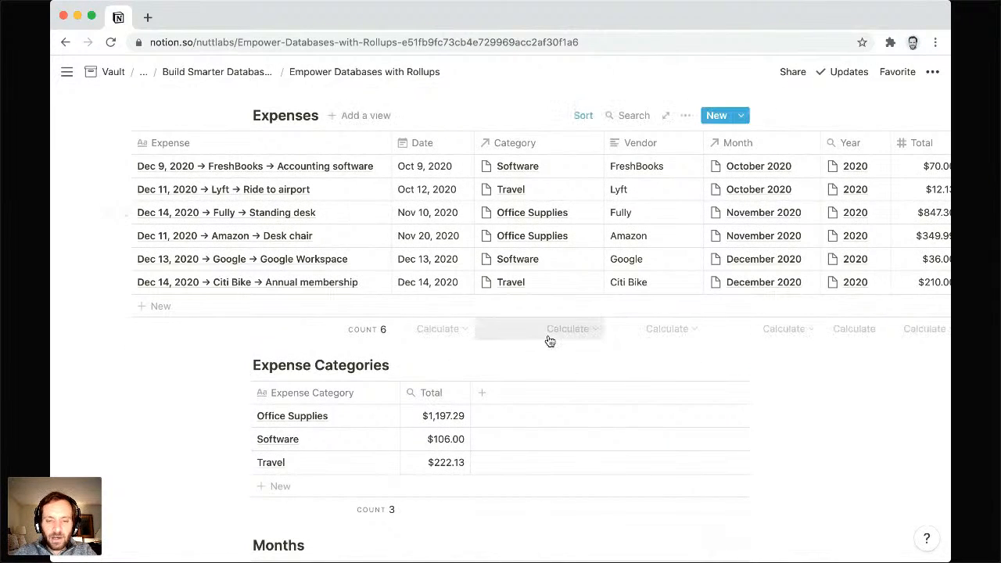
scroll(547, 339, "down", 3)
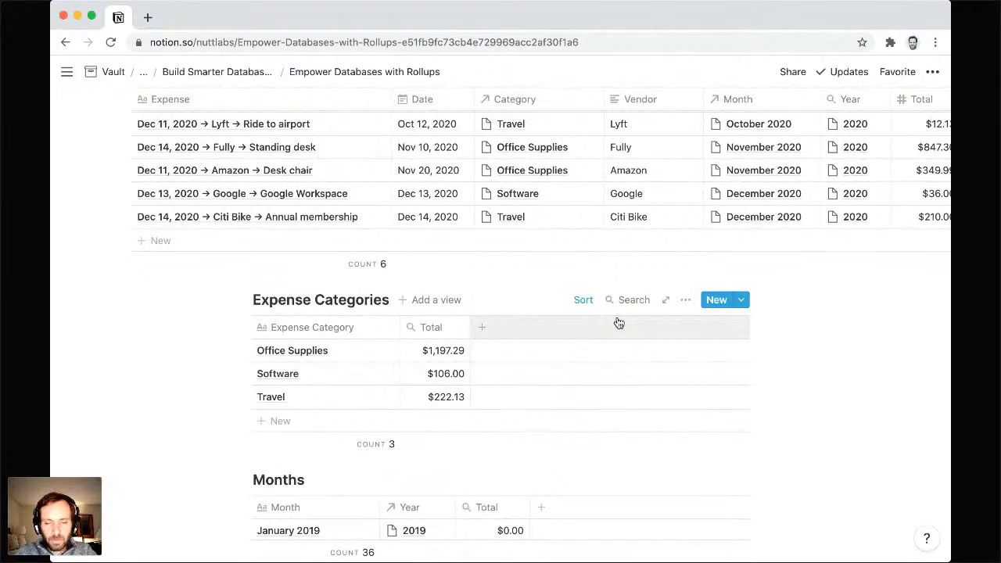
scroll(539, 413, "down", 3)
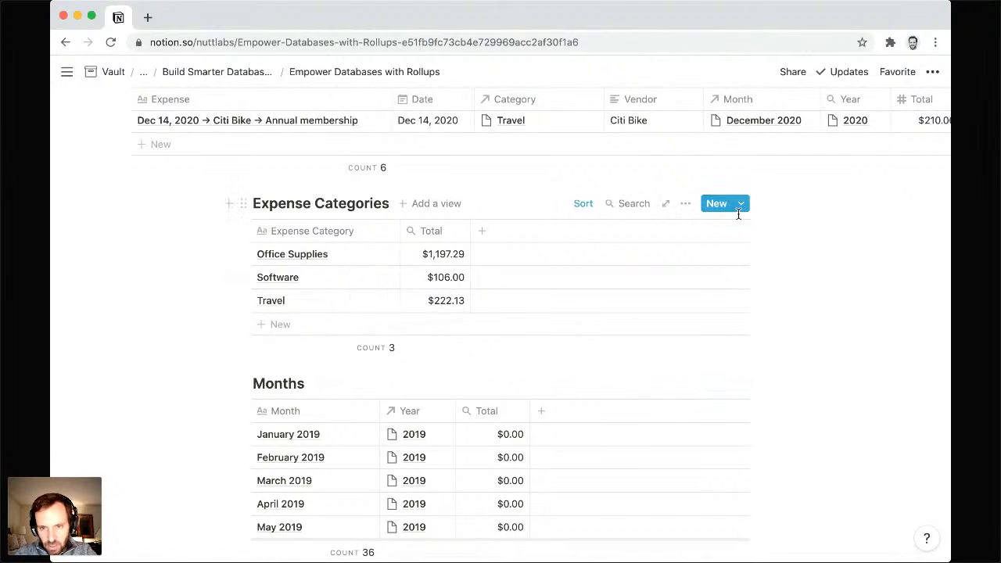
left_click(740, 205)
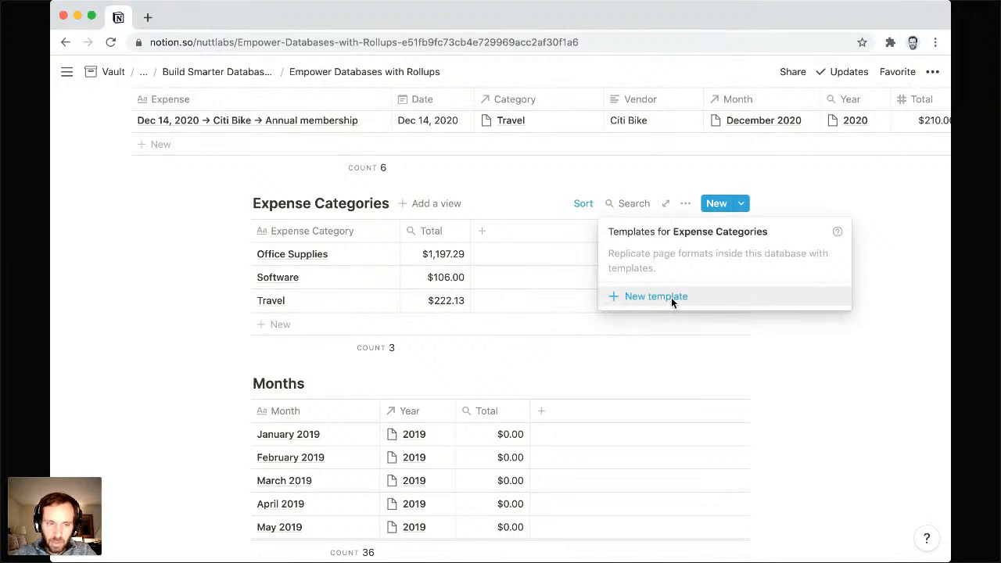
left_click(185, 282)
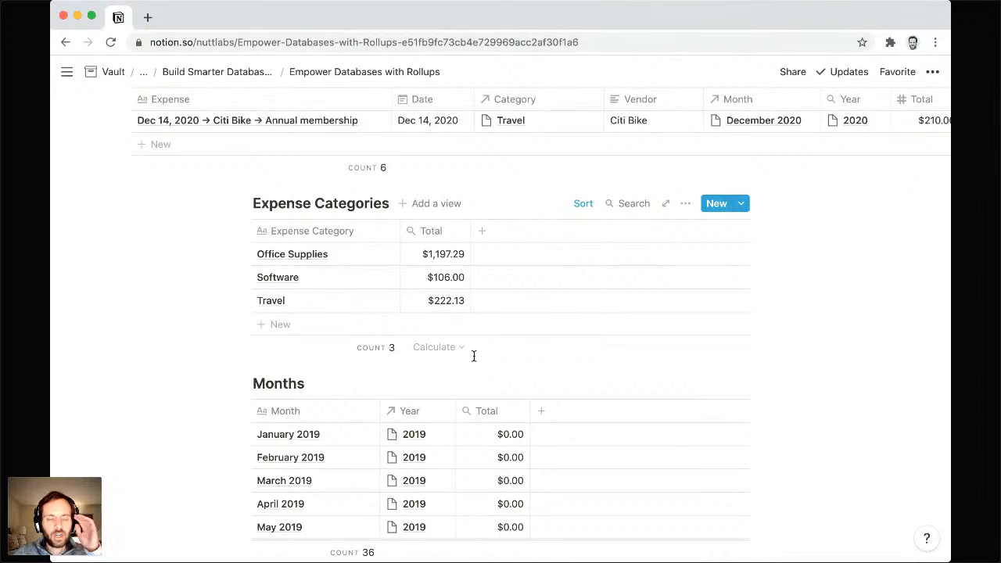
Step: Return to the Expenses table to examine its Category, Month and Year columns
scroll(474, 355, "up", 3)
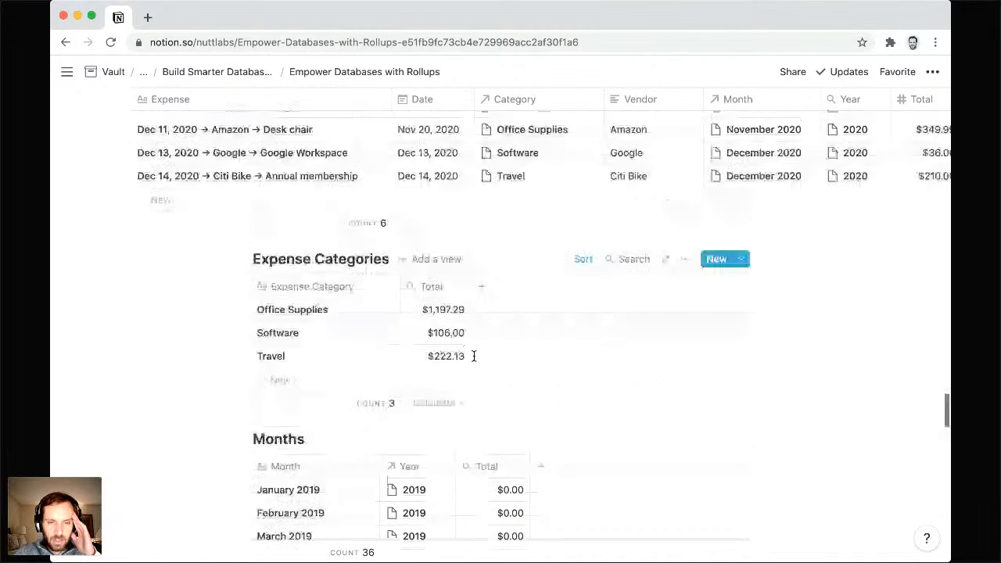
scroll(474, 356, "up", 2)
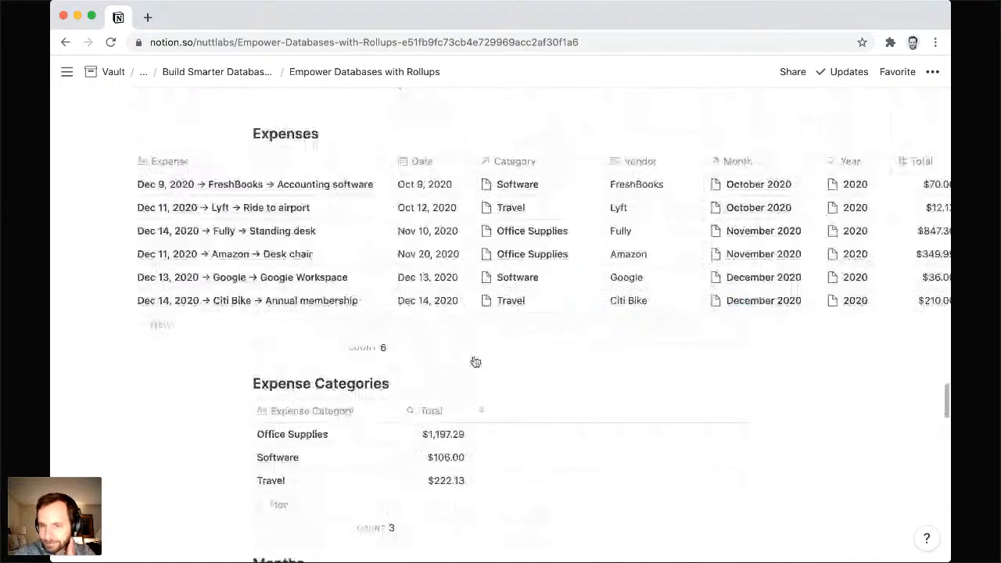
scroll(565, 249, "down", 1)
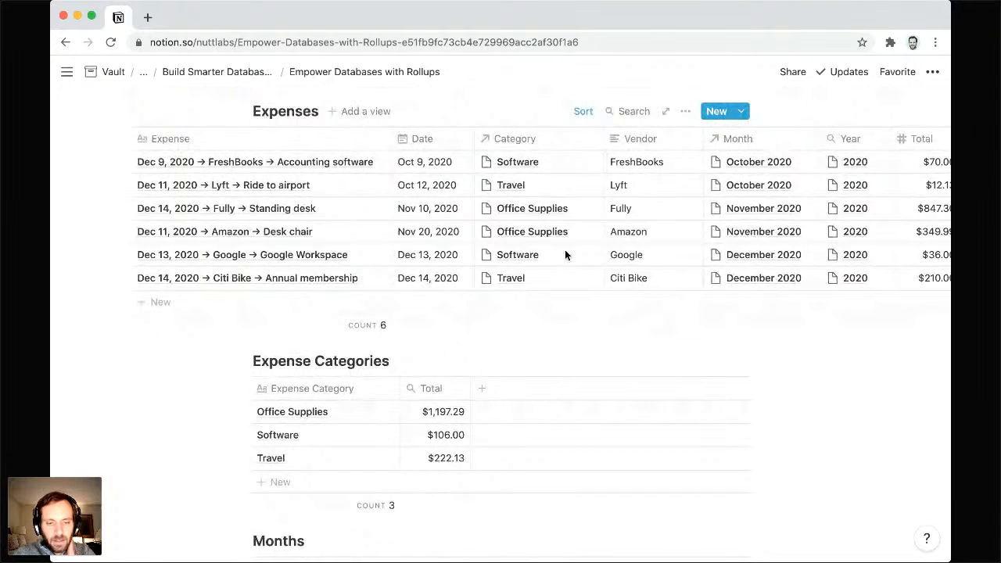
scroll(565, 255, "down", 1)
scroll(565, 255, "up", 1)
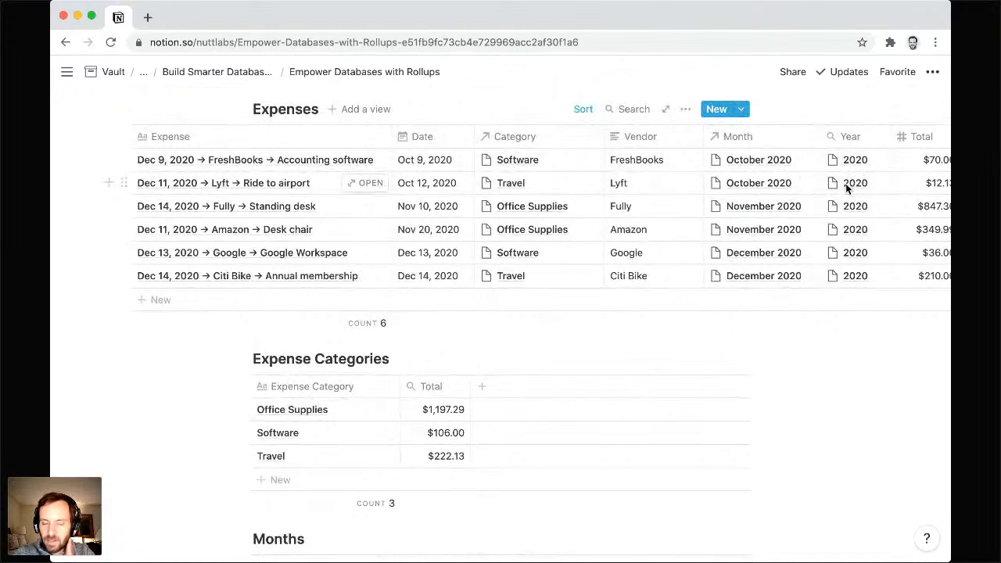
Step: Add a rollup property named Total to the Years table and narrow its column
scroll(775, 205, "down", 3)
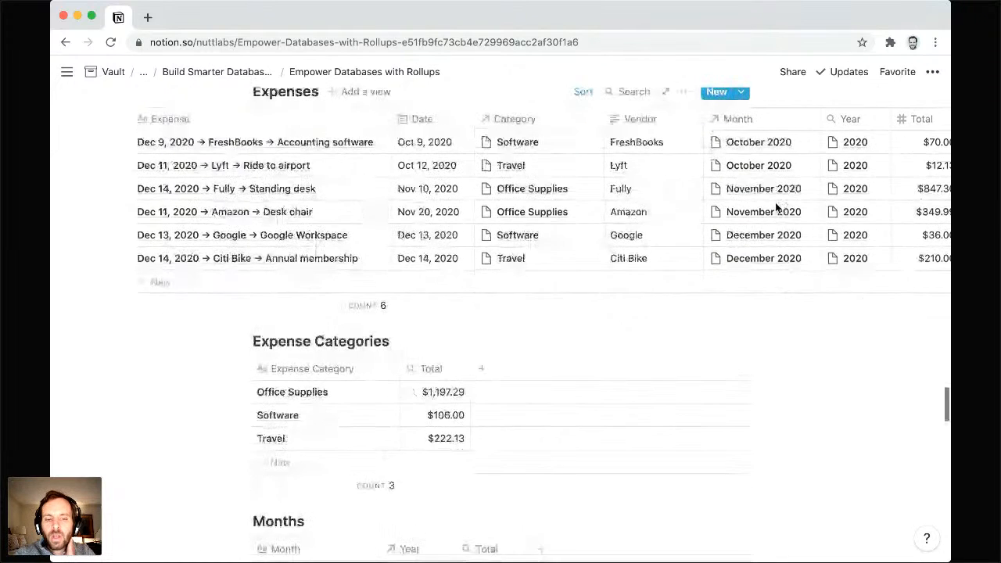
scroll(776, 205, "down", 5)
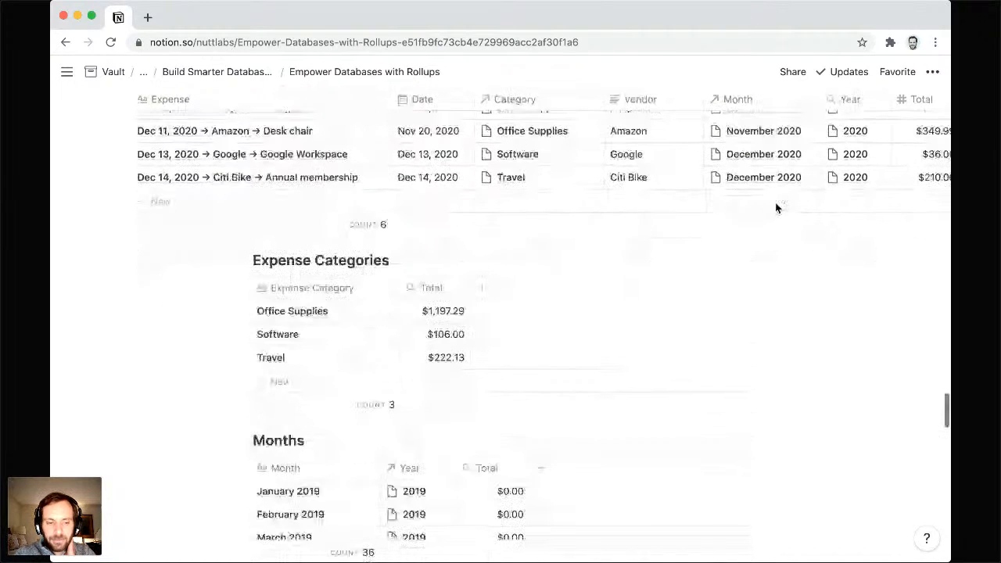
scroll(775, 203, "down", 15)
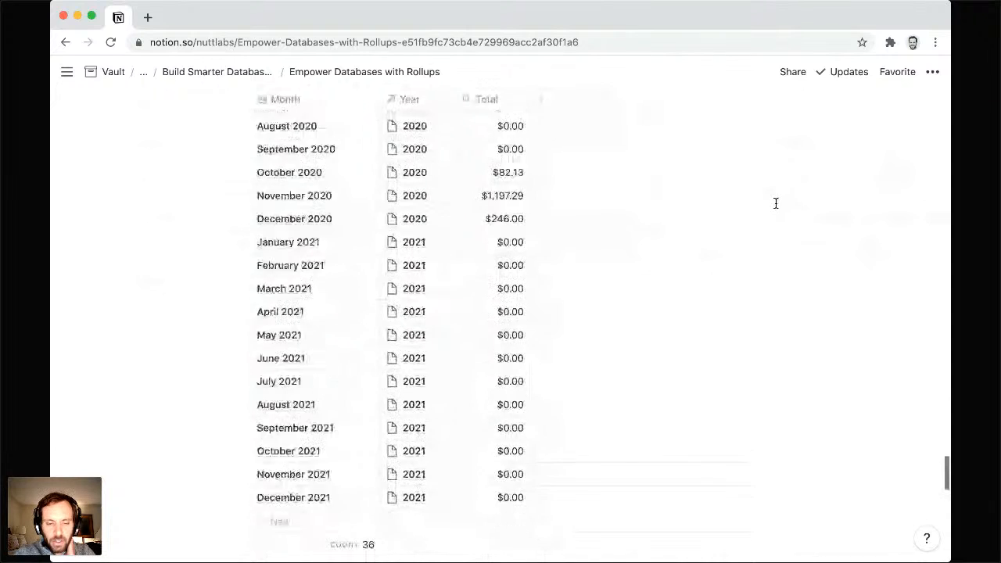
scroll(776, 203, "down", 3)
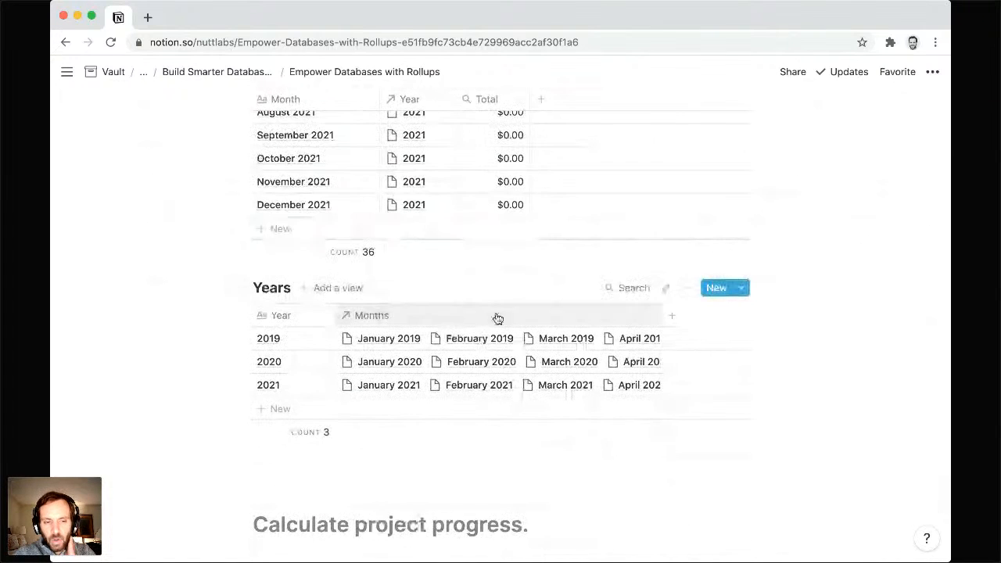
left_click(675, 319)
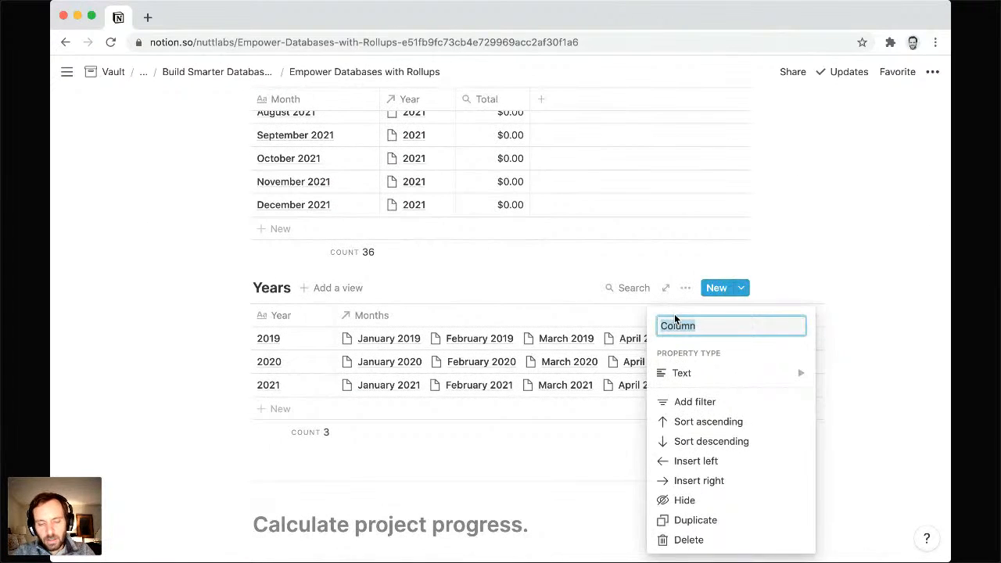
type("Total")
left_click(693, 373)
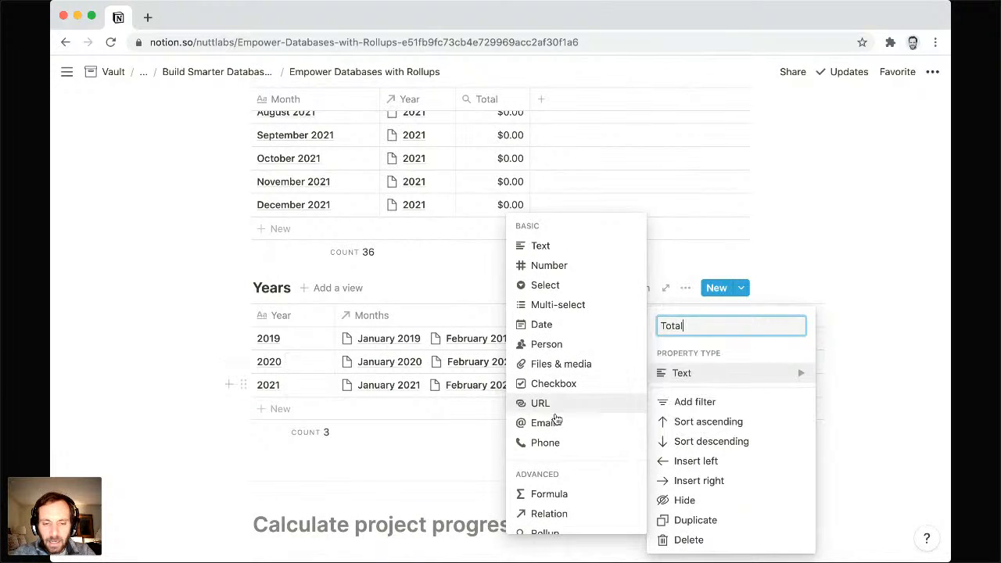
scroll(554, 415, "down", 1)
left_click(551, 494)
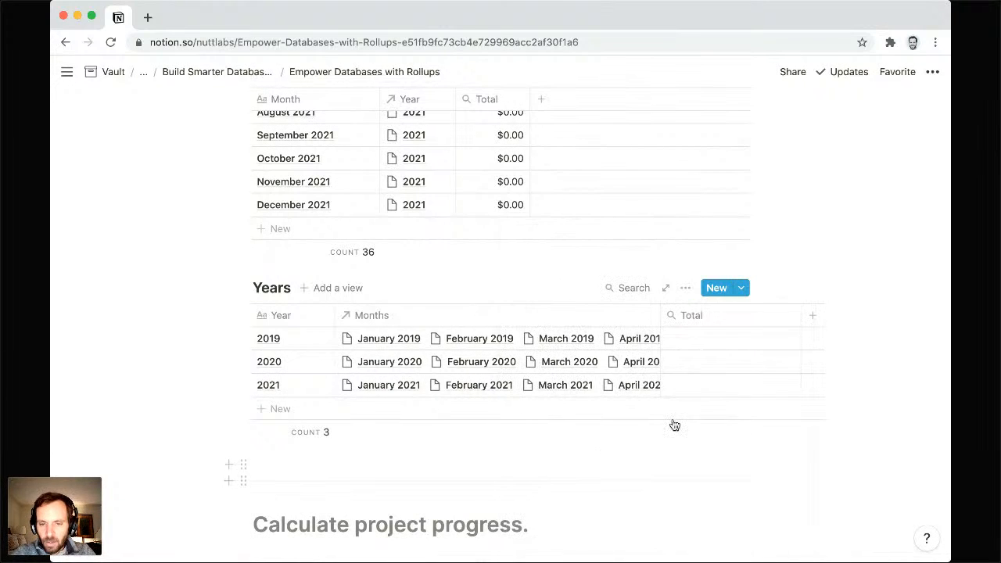
left_click_drag(800, 316, 757, 318)
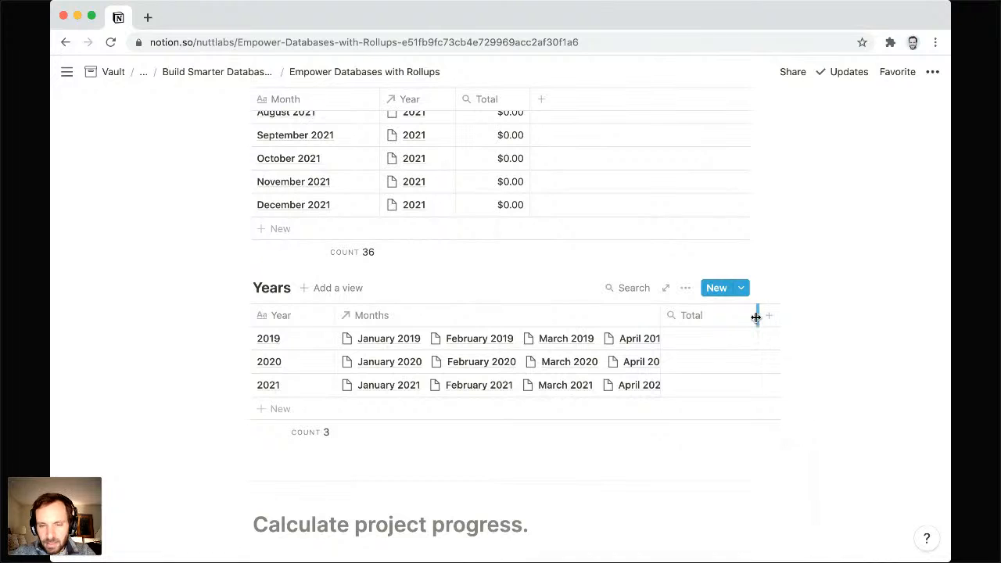
Step: Set the relation of the Total rollup in Years to Months and close its settings
left_click(719, 341)
left_click(717, 384)
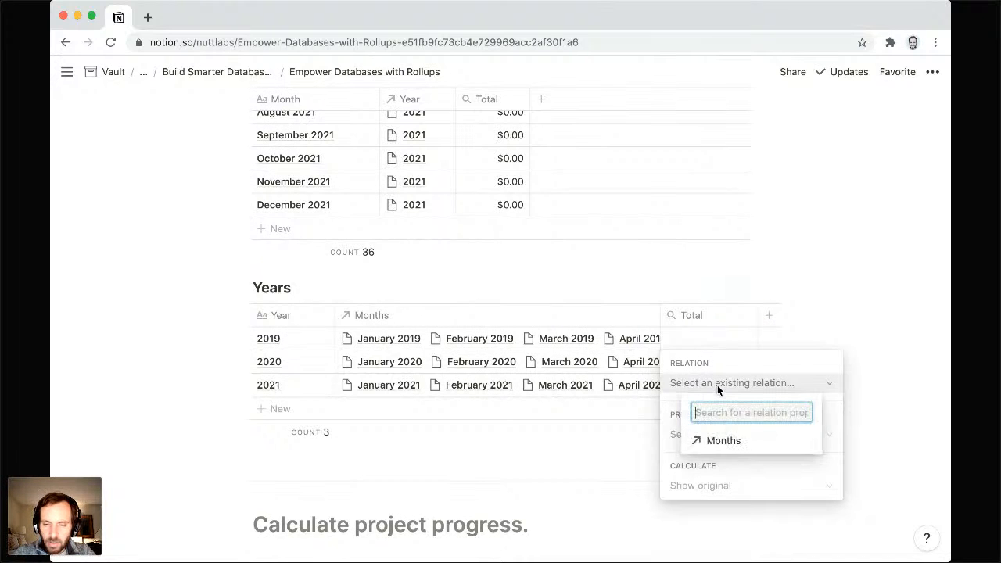
left_click(724, 441)
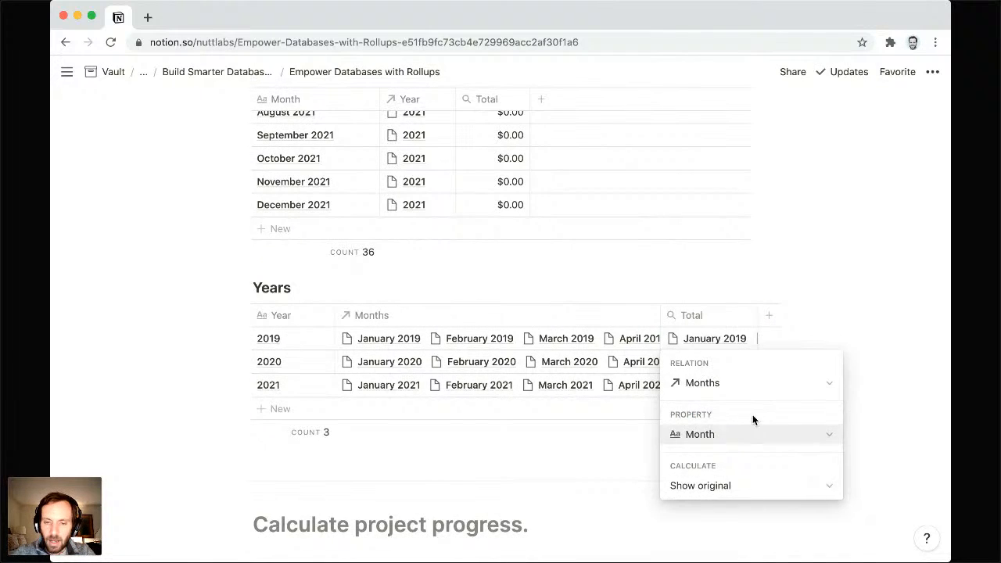
left_click(860, 288)
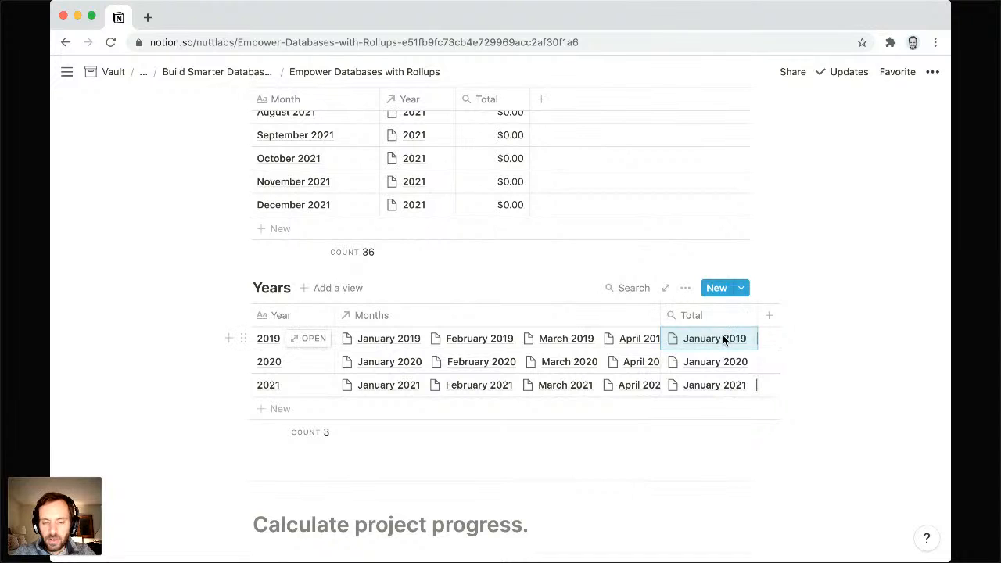
Step: Examine the month entries and their Total rollups in Months against the Months relation in Years
scroll(713, 334, "up", 3)
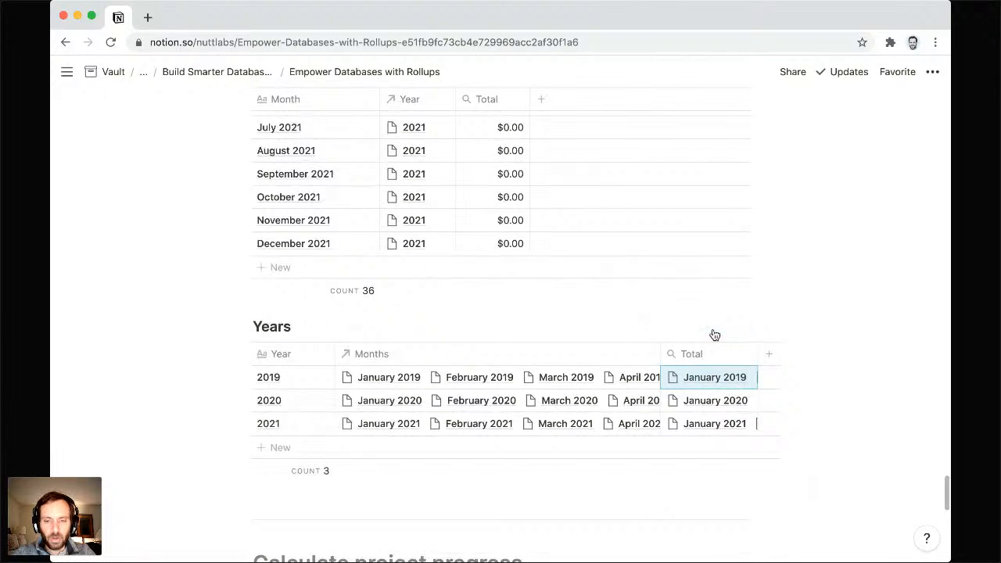
scroll(713, 329, "up", 5)
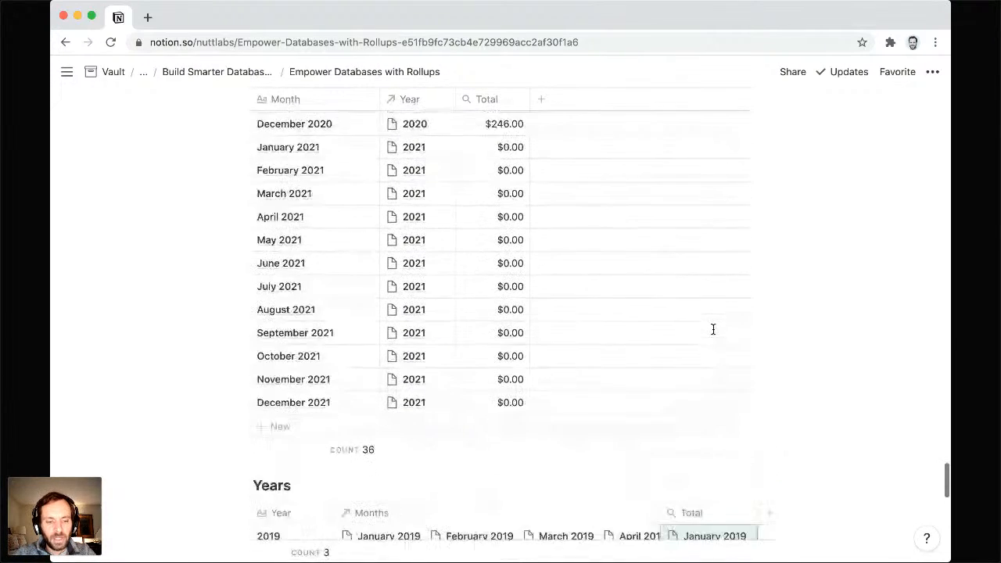
scroll(713, 329, "up", 10)
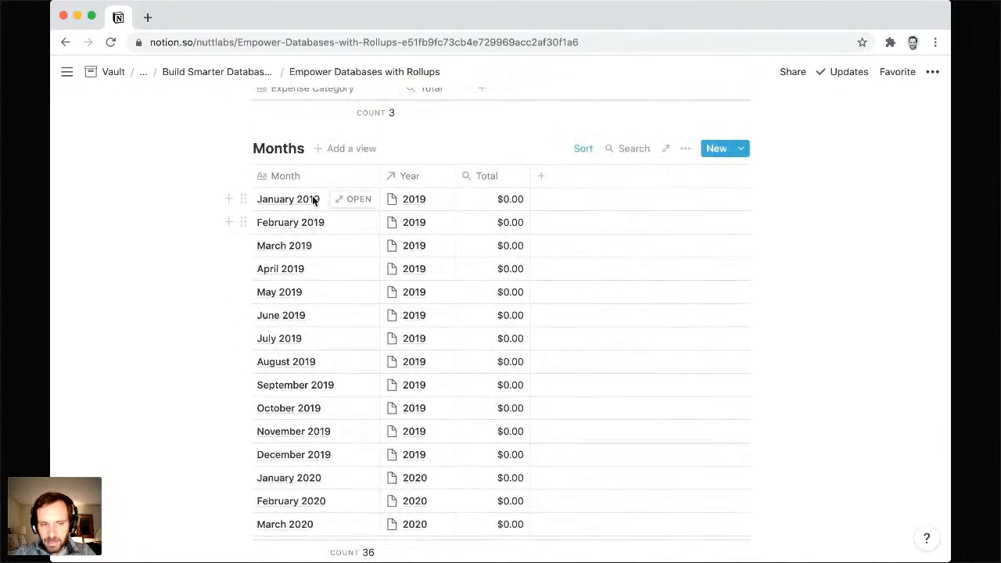
scroll(348, 422, "down", 2)
scroll(347, 422, "down", 12)
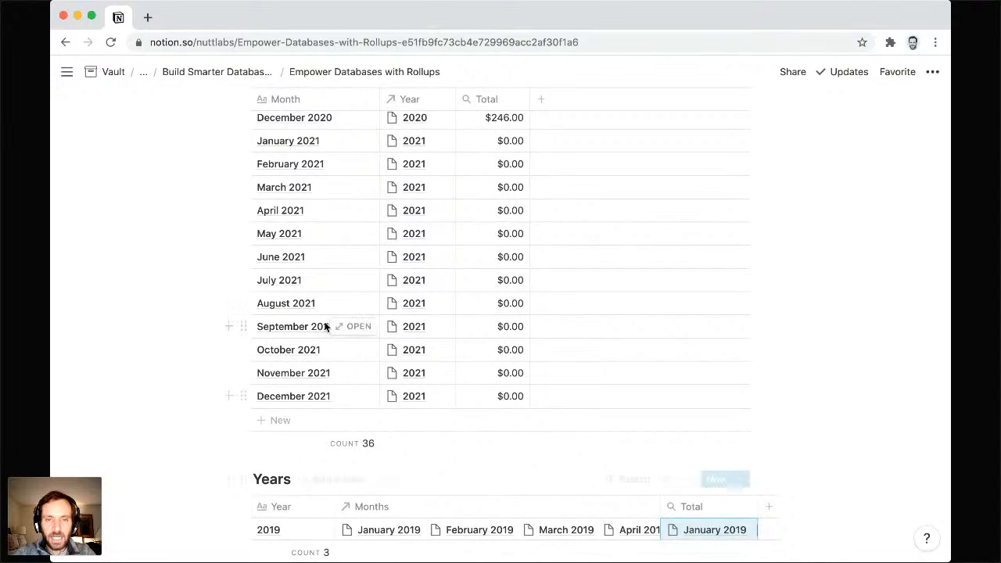
scroll(326, 327, "up", 8)
scroll(325, 327, "up", 5)
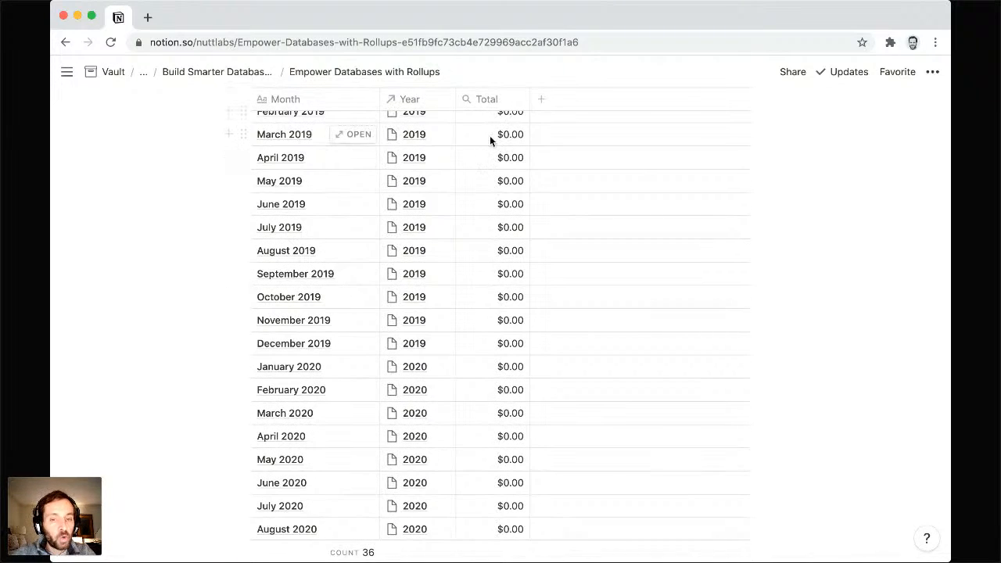
scroll(481, 298, "down", 3)
scroll(481, 300, "down", 11)
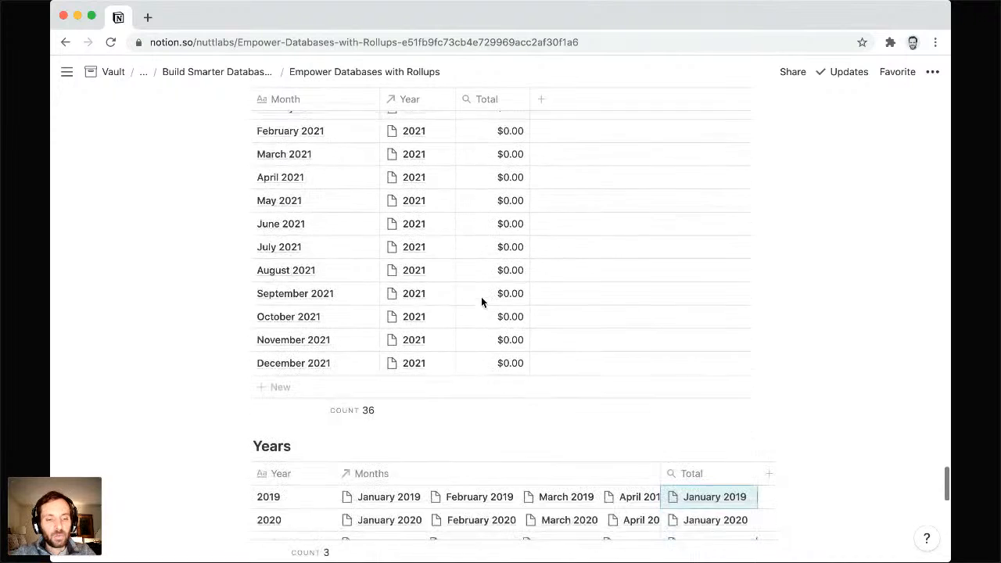
scroll(306, 466, "down", 3)
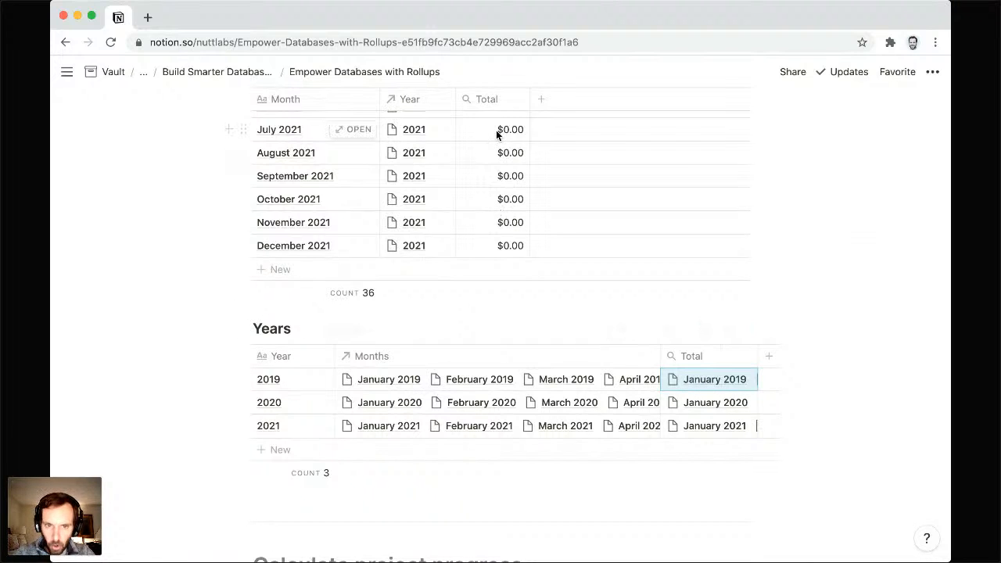
Step: Check which Months properties the Total rollup in Years can use, leaving its property set to Month
left_click(697, 380)
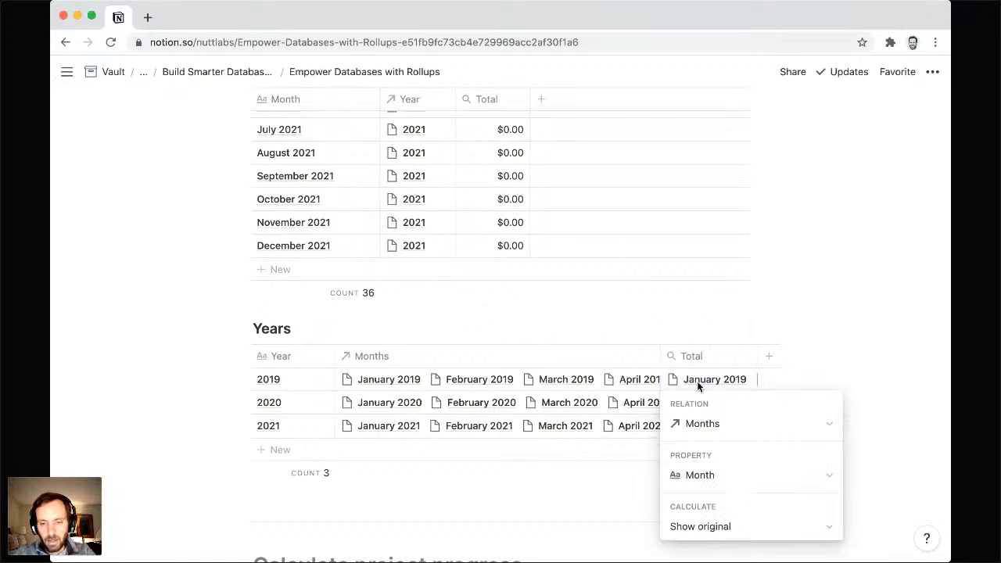
left_click(699, 476)
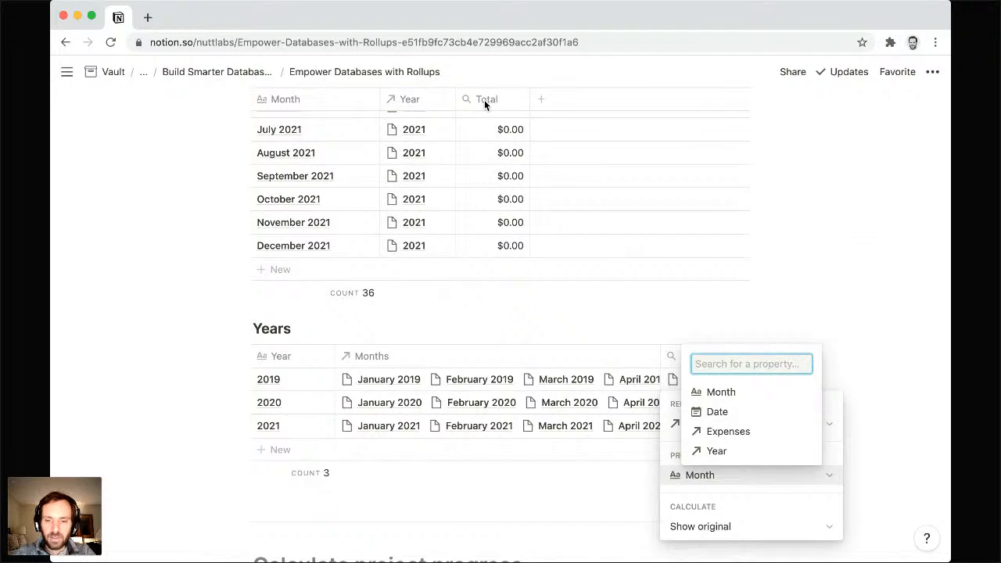
left_click(863, 362)
key("Escape")
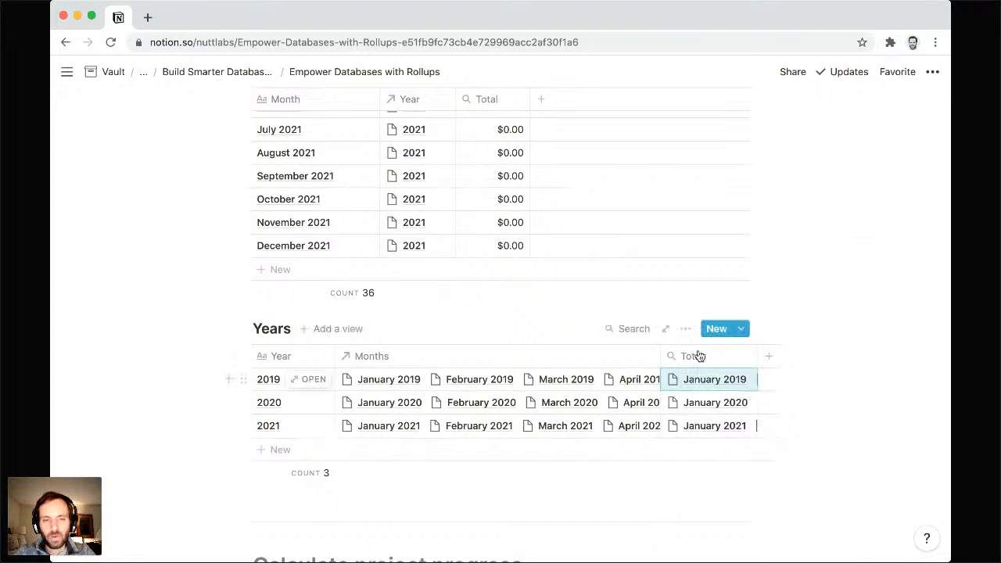
Step: Add a formula property named Total (Formula) to the Months table and narrow its column
left_click(542, 100)
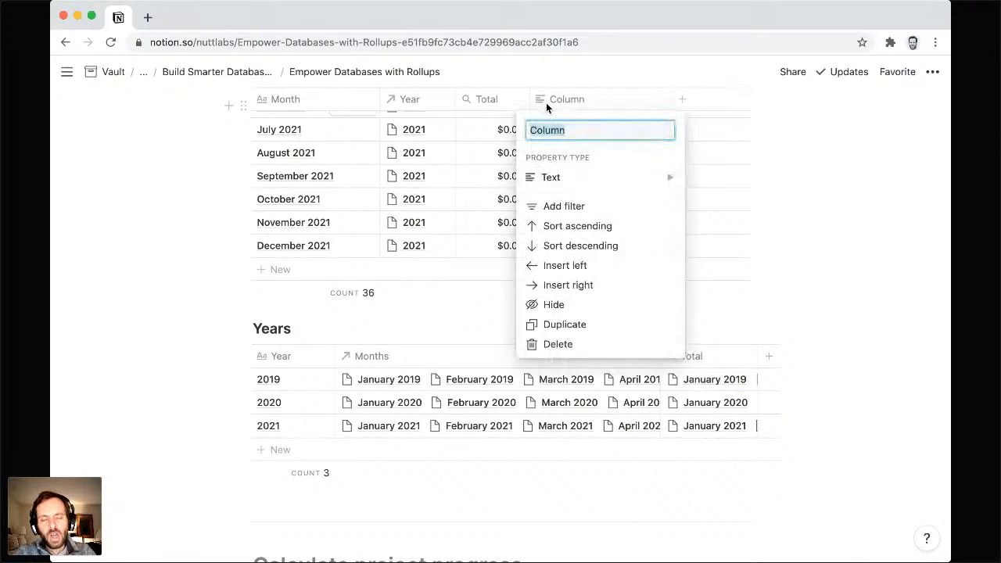
type("Total (")
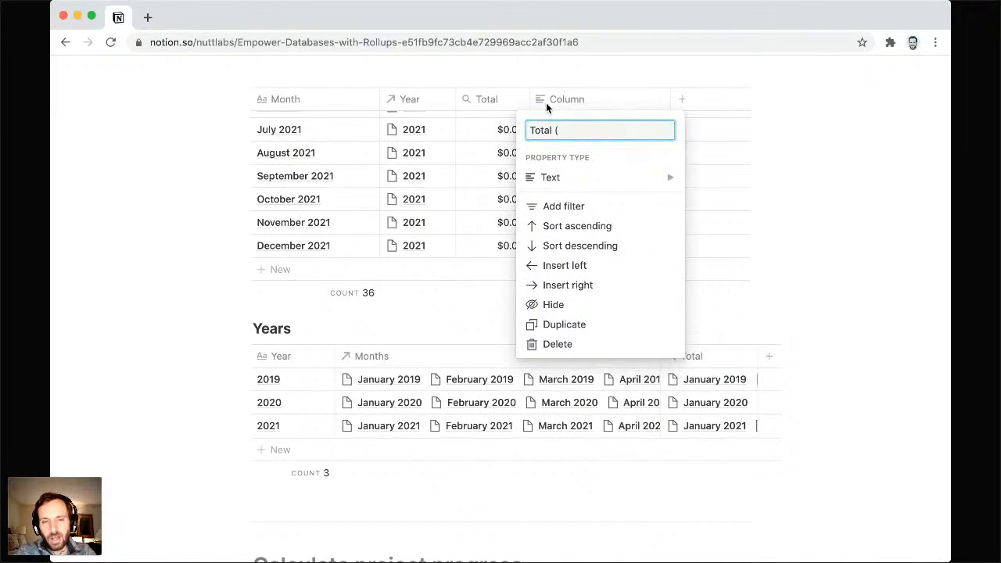
type("Formula)")
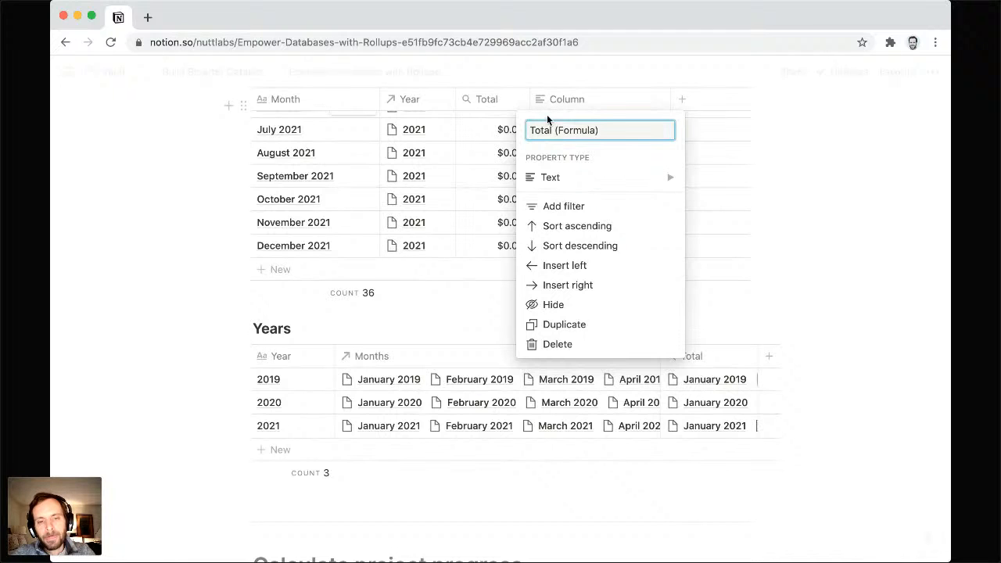
left_click(562, 178)
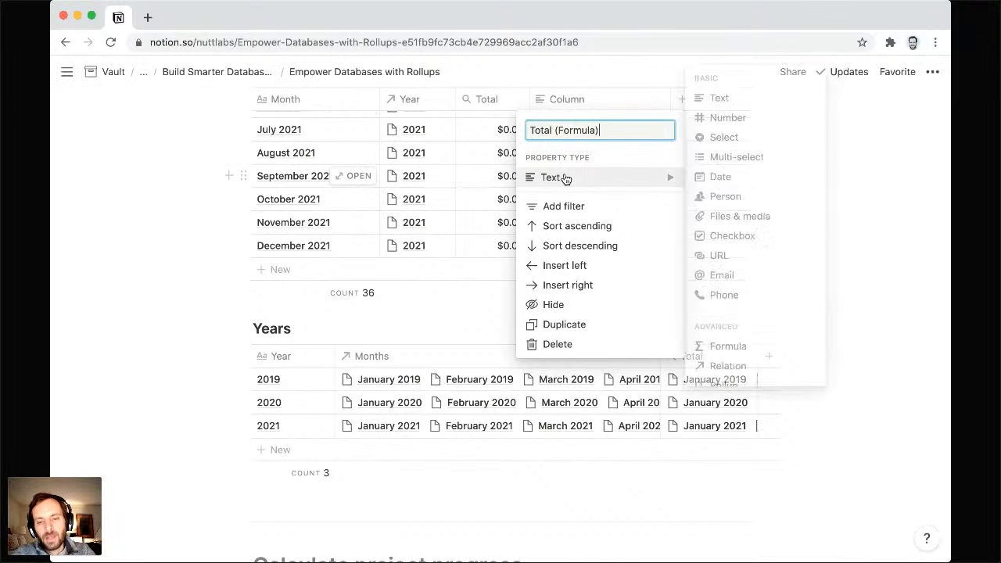
left_click(744, 352)
left_click_drag(659, 110, 649, 101)
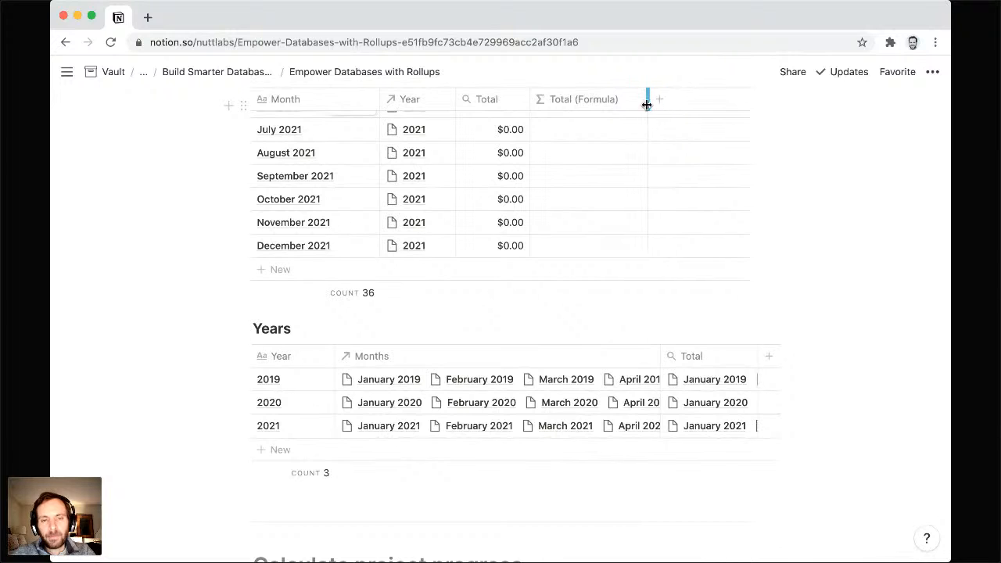
Step: Enter the formula prop("Total") for the Total (Formula) property in Months
left_click(609, 128)
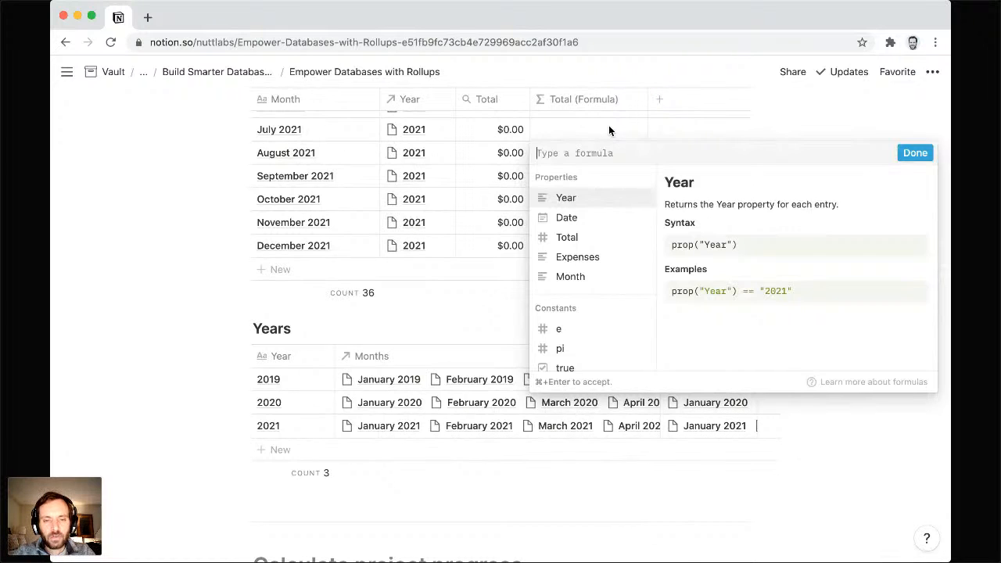
type("prop(\"Tita")
key("BackSpace")
key("BackSpace")
key("BackSpace")
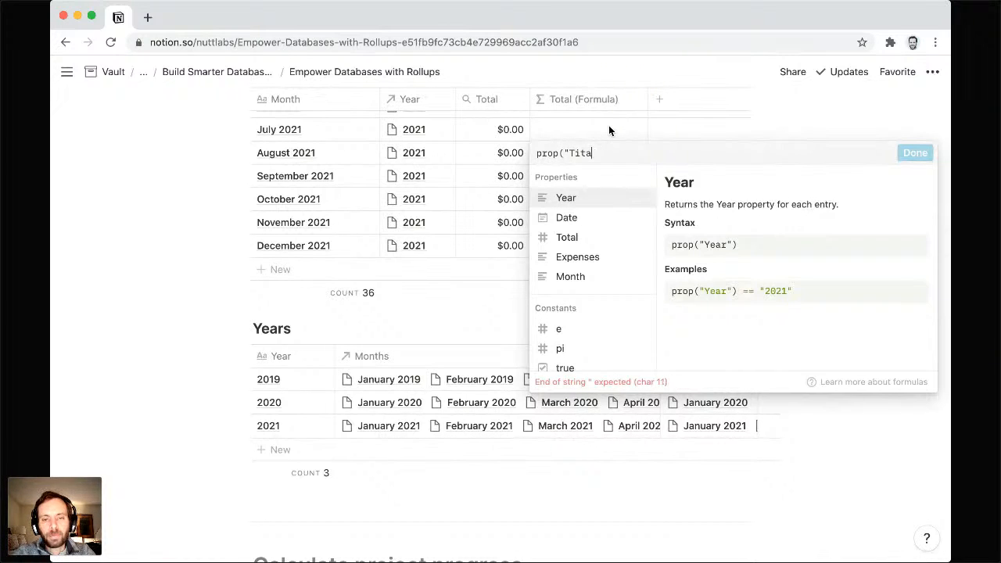
type("otal\")")
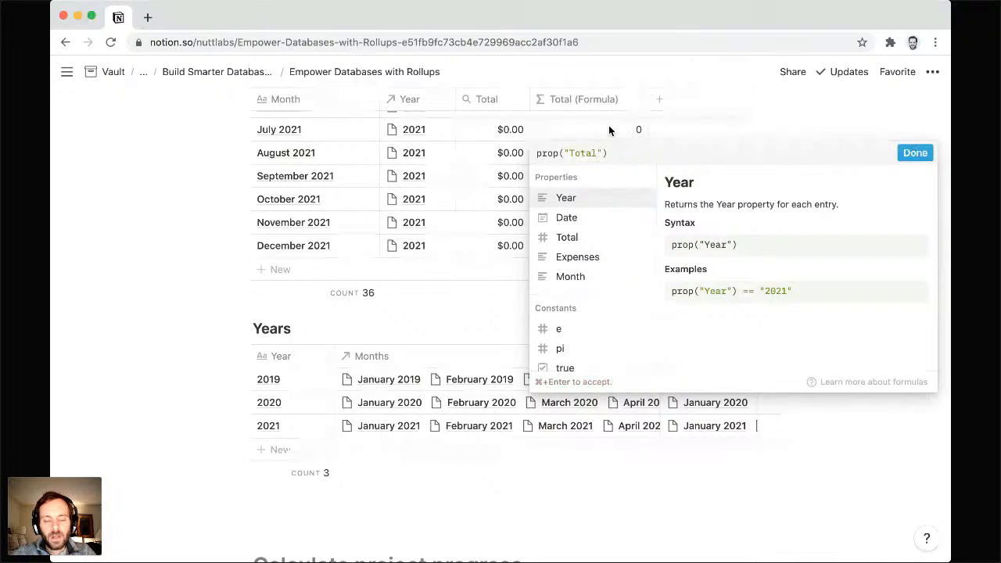
key("Return")
Step: Narrow the Total (Formula) column in Months a little more and hide the property from the table
scroll(600, 183, "up", 3)
scroll(600, 183, "up", 3)
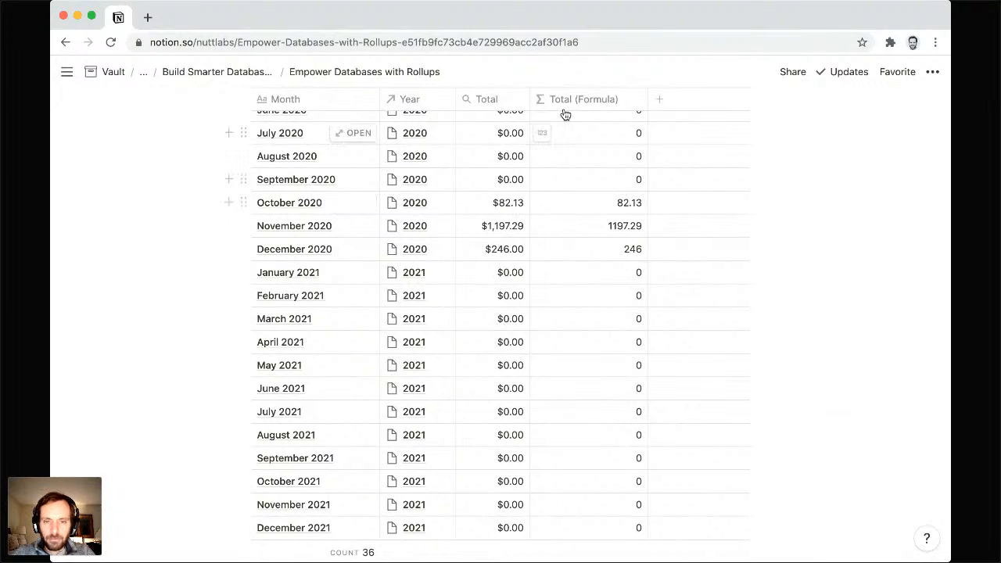
left_click_drag(647, 97, 637, 96)
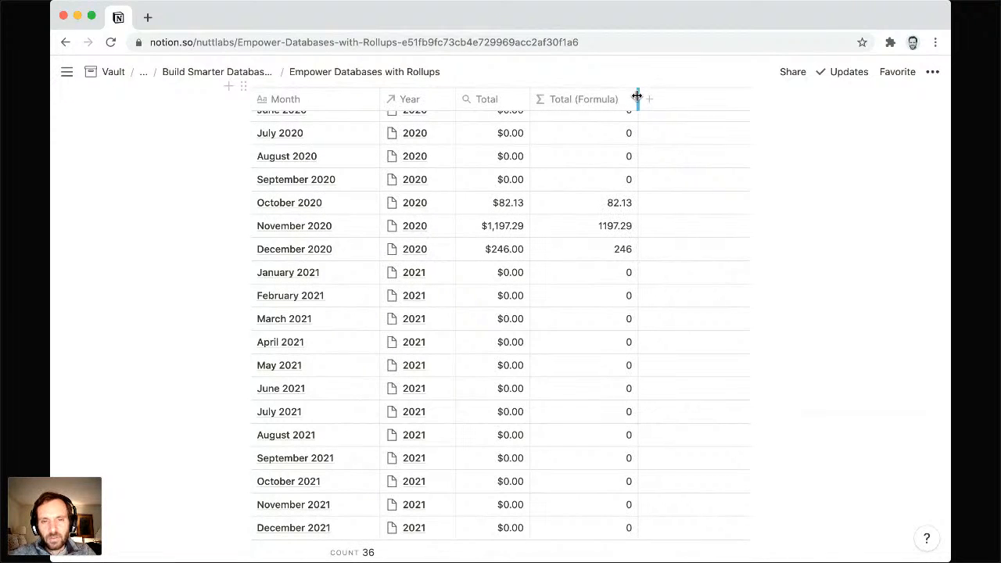
left_click(608, 100)
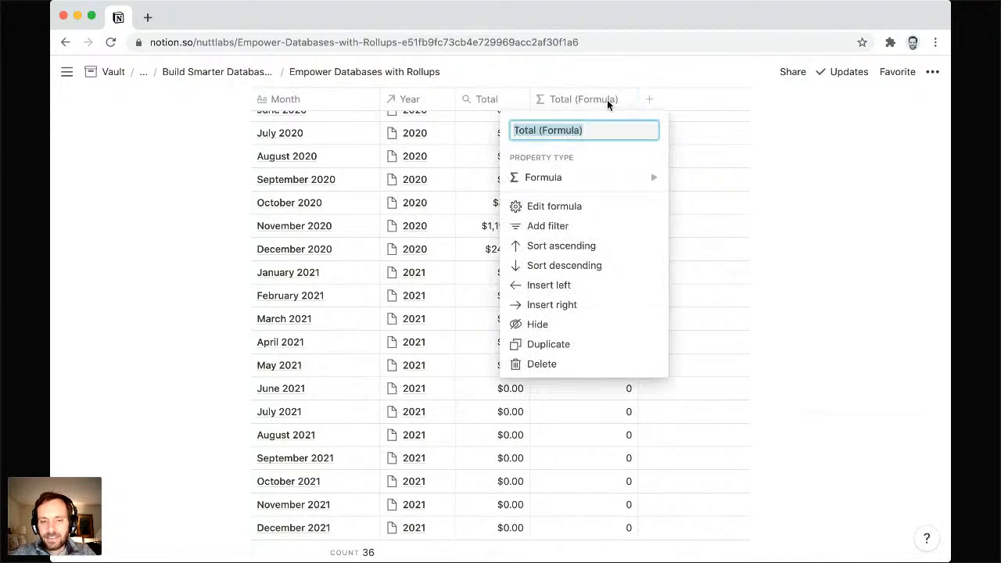
left_click(572, 325)
Step: Set the Total rollup in Years to use the Total (Formula) property of Months
scroll(572, 325, "down", 5)
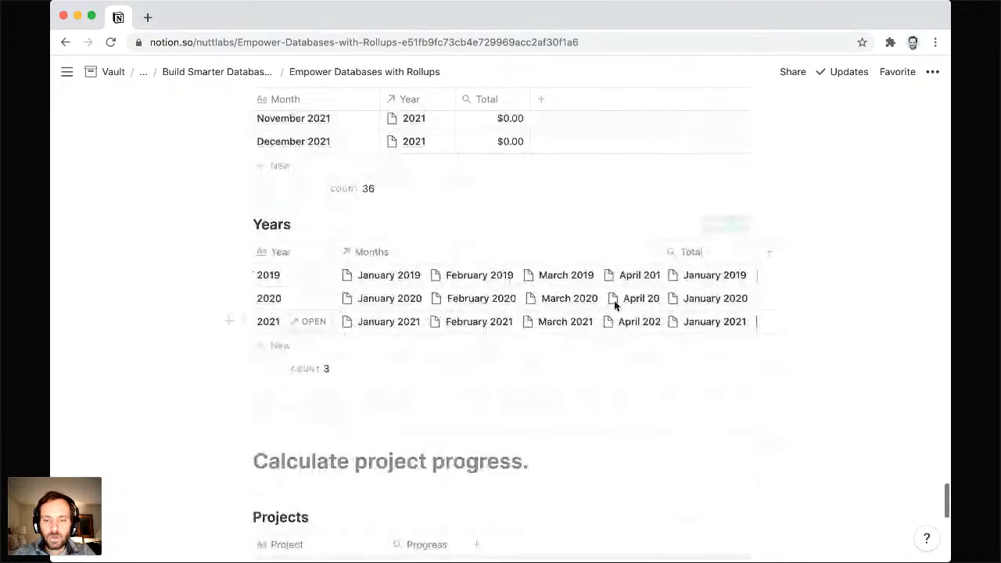
left_click(695, 275)
left_click(703, 427)
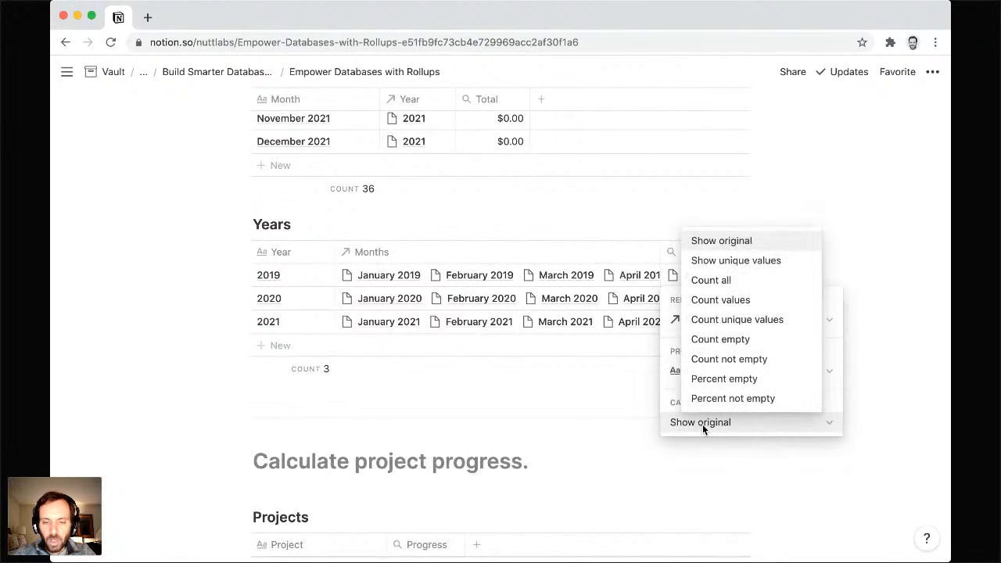
left_click(699, 423)
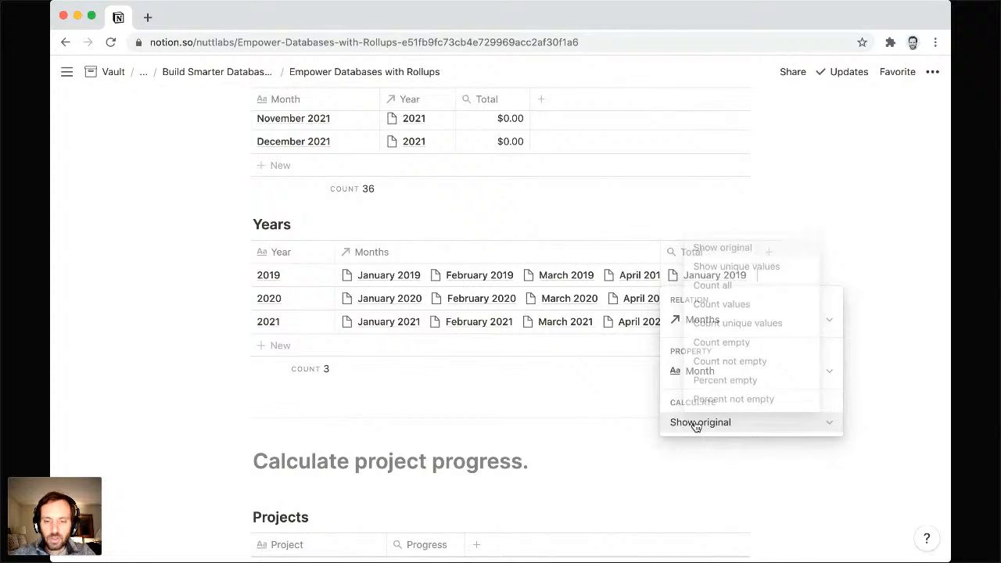
left_click(702, 370)
left_click(726, 488)
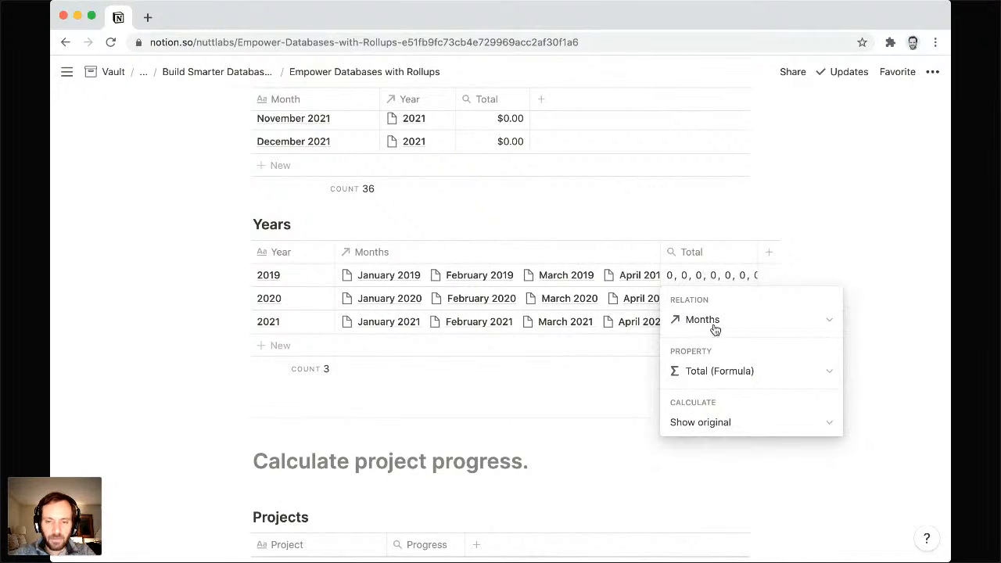
Step: Set the Total rollup in Years to calculate Sum and narrow its column
left_click(702, 424)
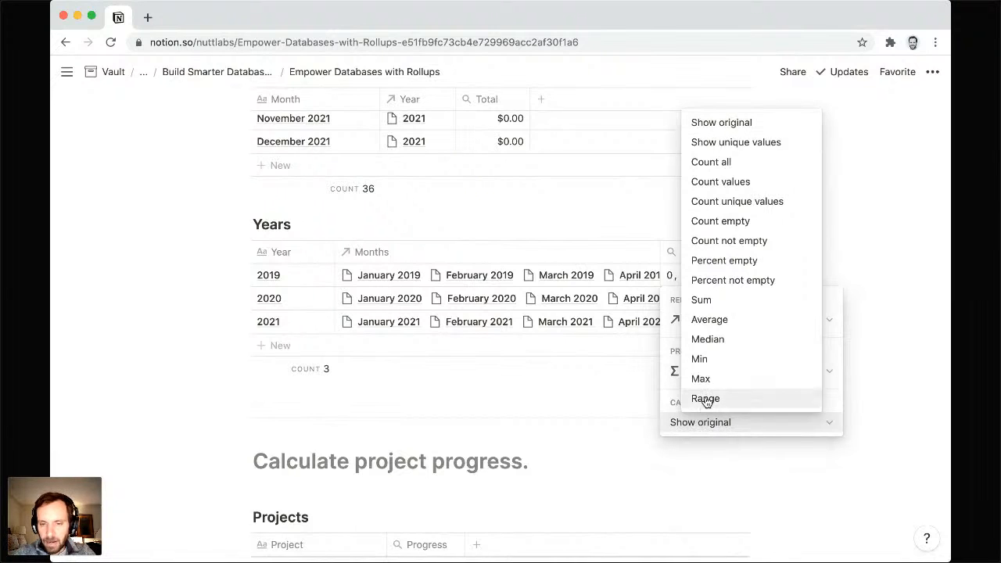
left_click(714, 301)
key("Escape")
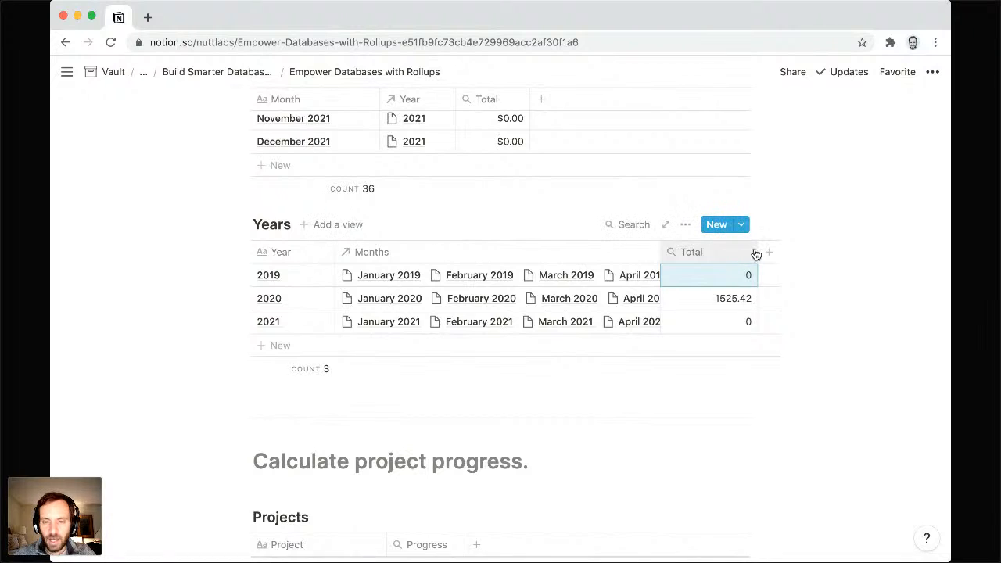
left_click_drag(755, 252, 738, 253)
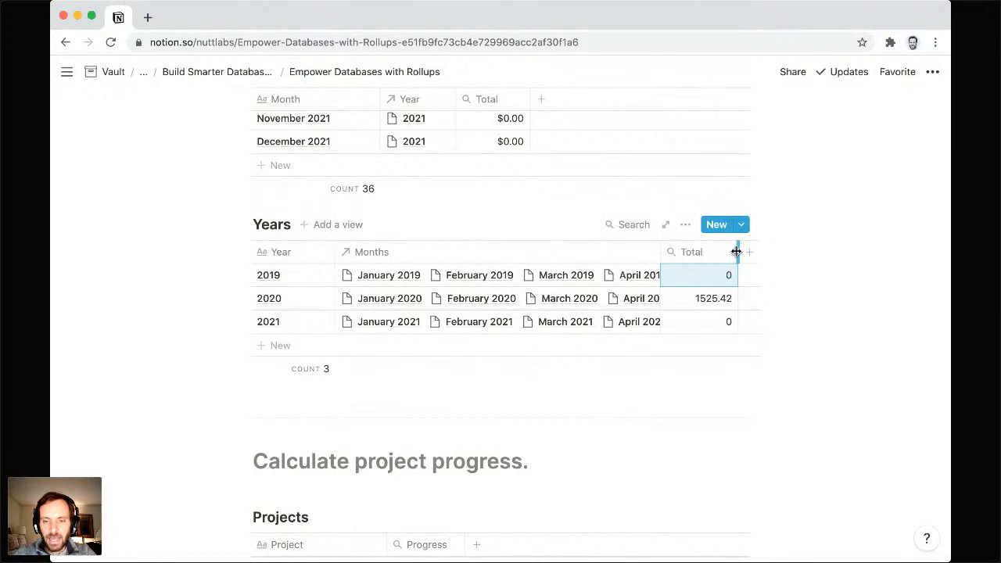
left_click(696, 300)
key("Escape")
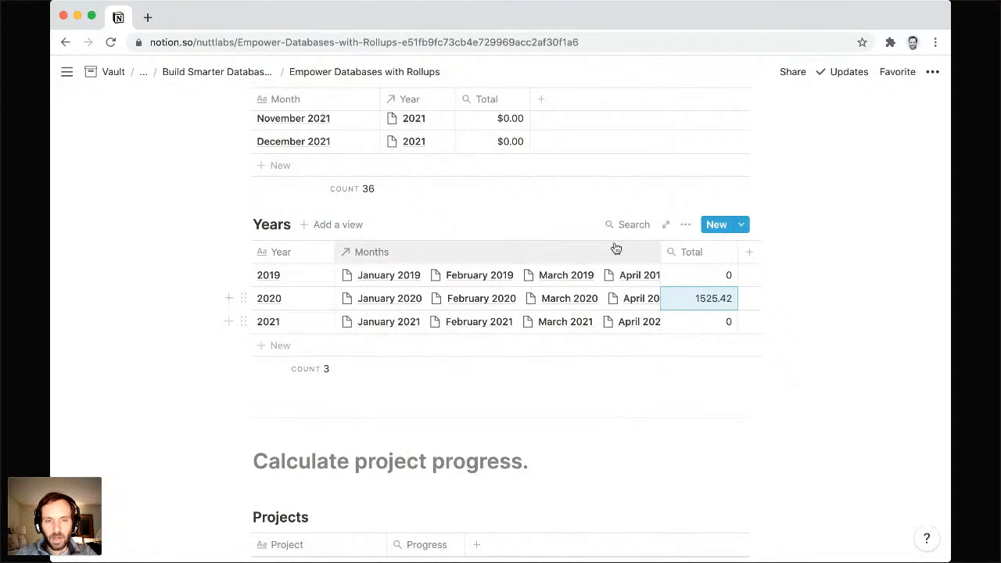
scroll(610, 239, "up", 1)
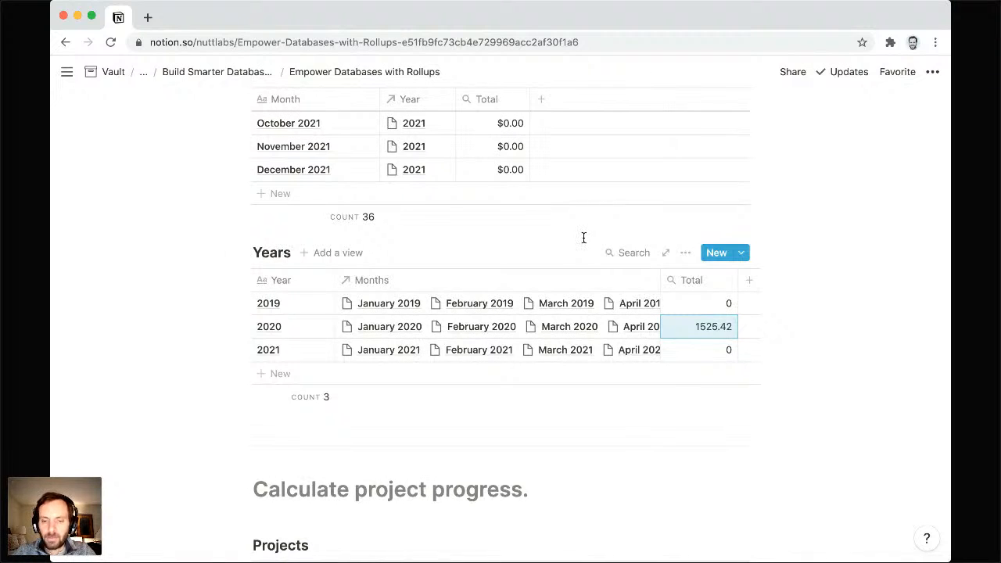
scroll(509, 252, "down", 1)
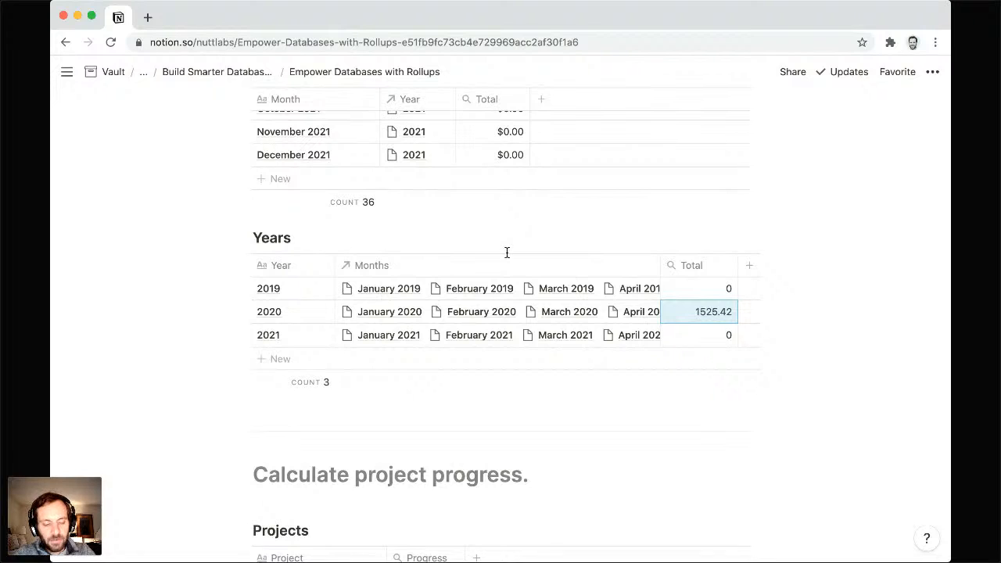
key("super+Tab")
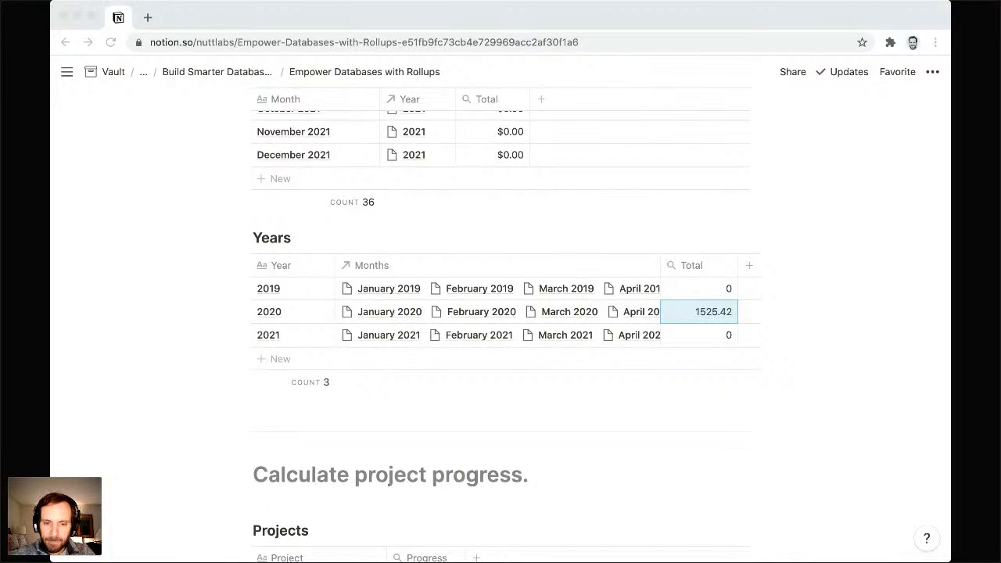